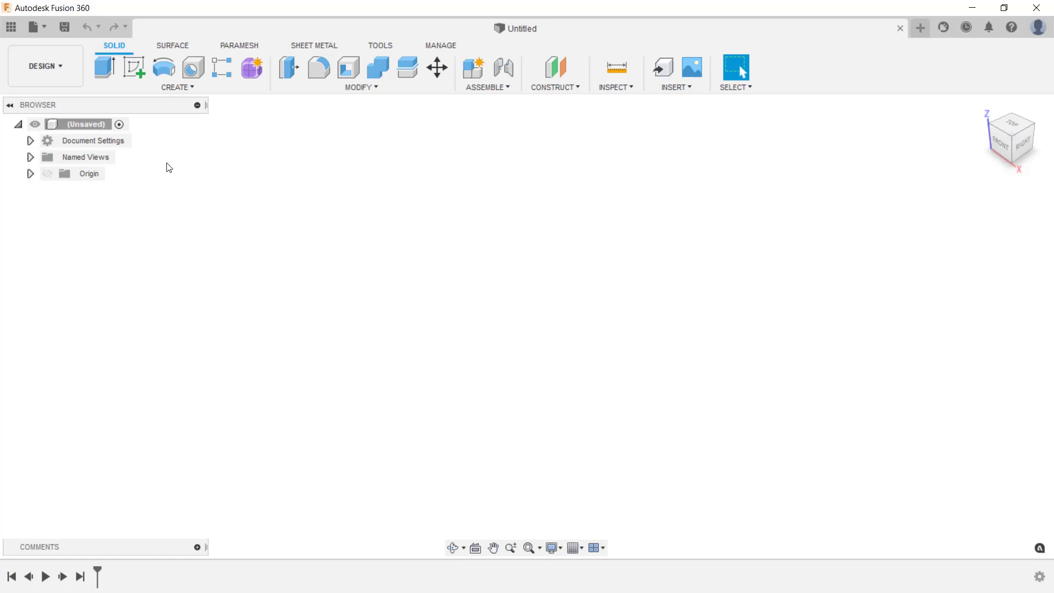
# Import Vertical Plate.ipt from this computer and open the uploaded design.
pyautogui.click(48, 31)
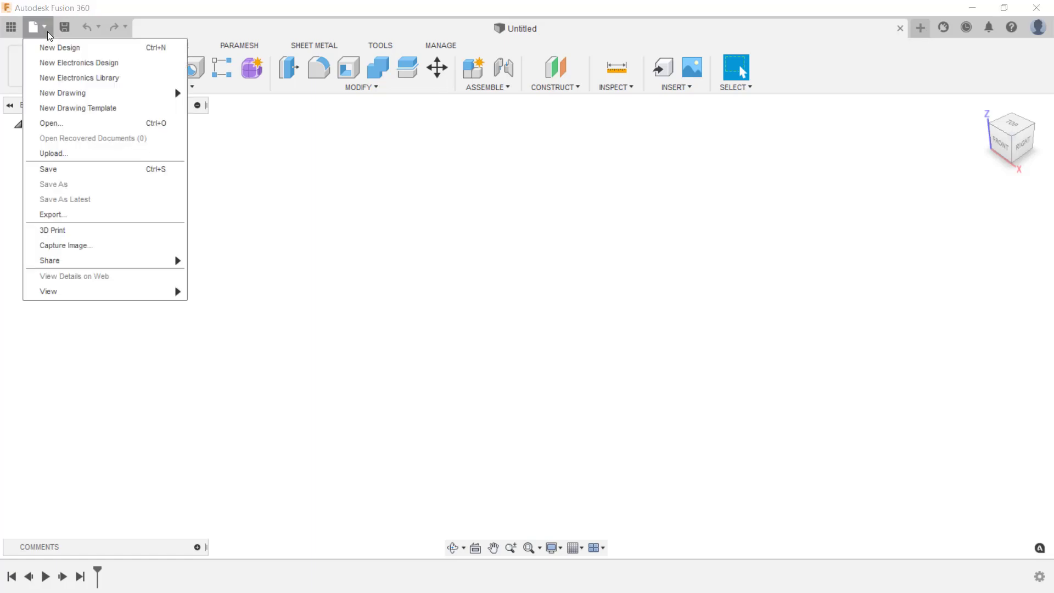
pyautogui.click(97, 123)
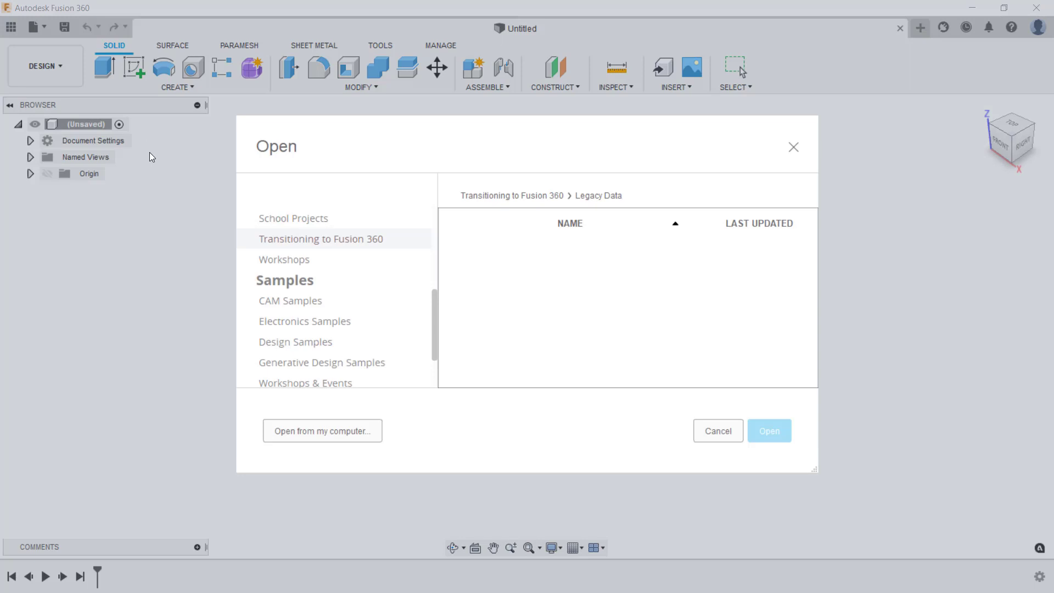
pyautogui.click(271, 437)
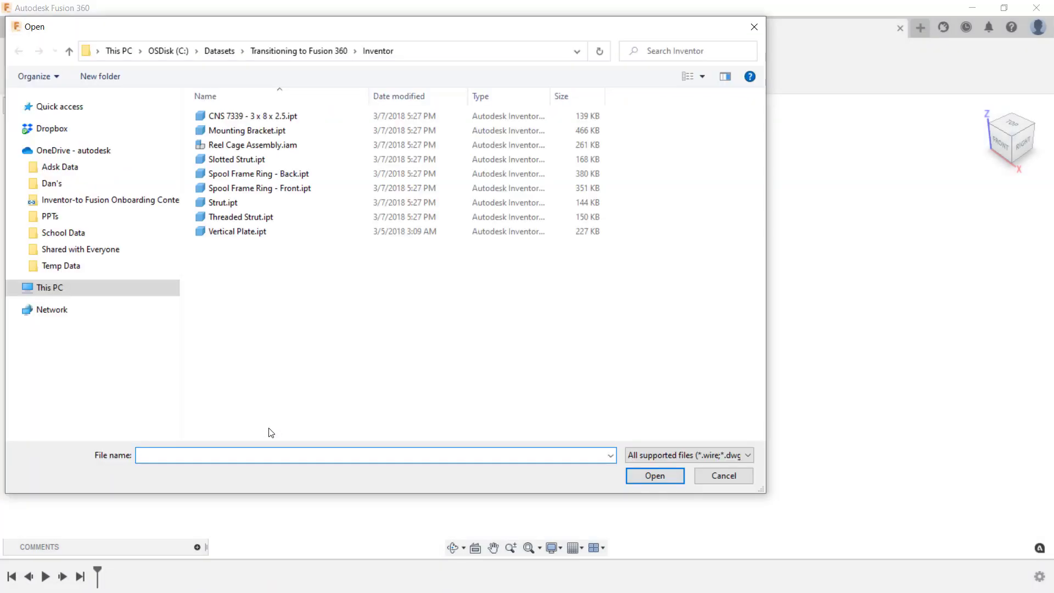
pyautogui.click(246, 235)
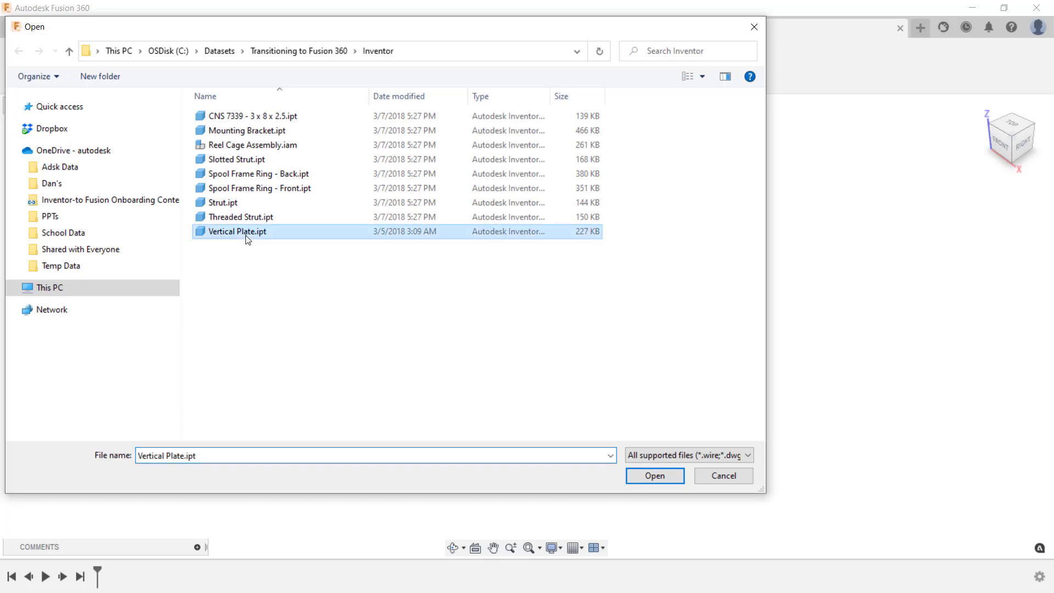
pyautogui.click(649, 477)
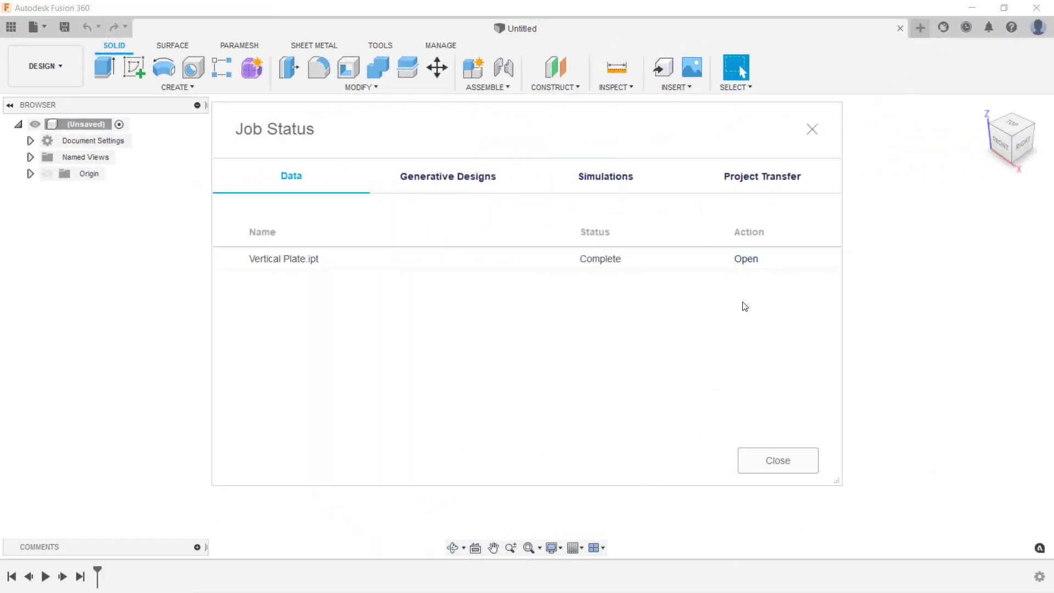
pyautogui.click(747, 259)
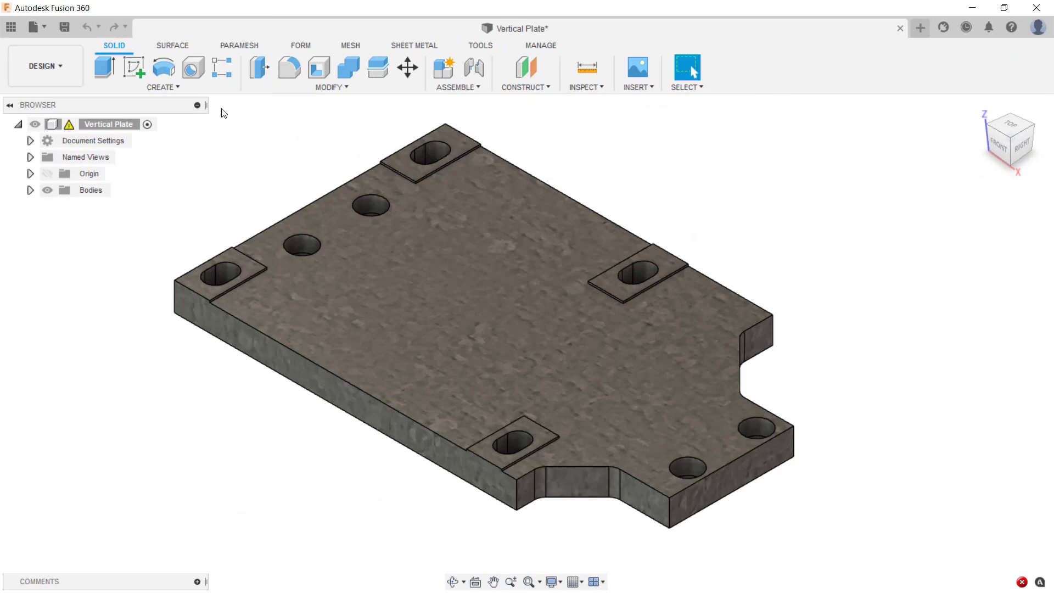
# Save the design as 'Vertical Plate' in the Legacy Data folder.
pyautogui.click(63, 27)
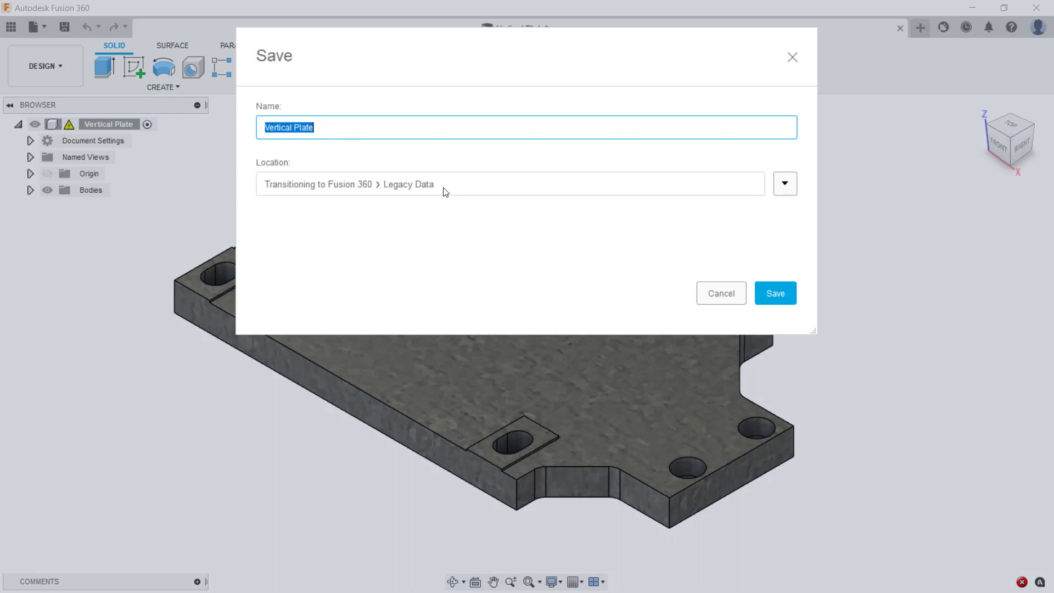
pyautogui.click(767, 294)
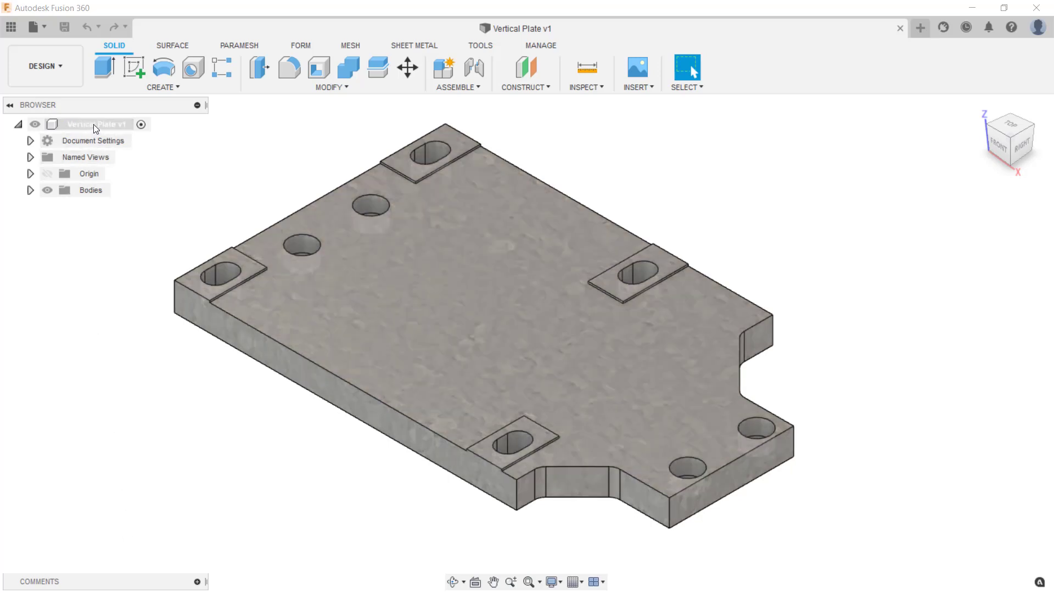
# Enable Capture Design History on the Vertical Plate v1 root component.
pyautogui.rightClick(93, 124)
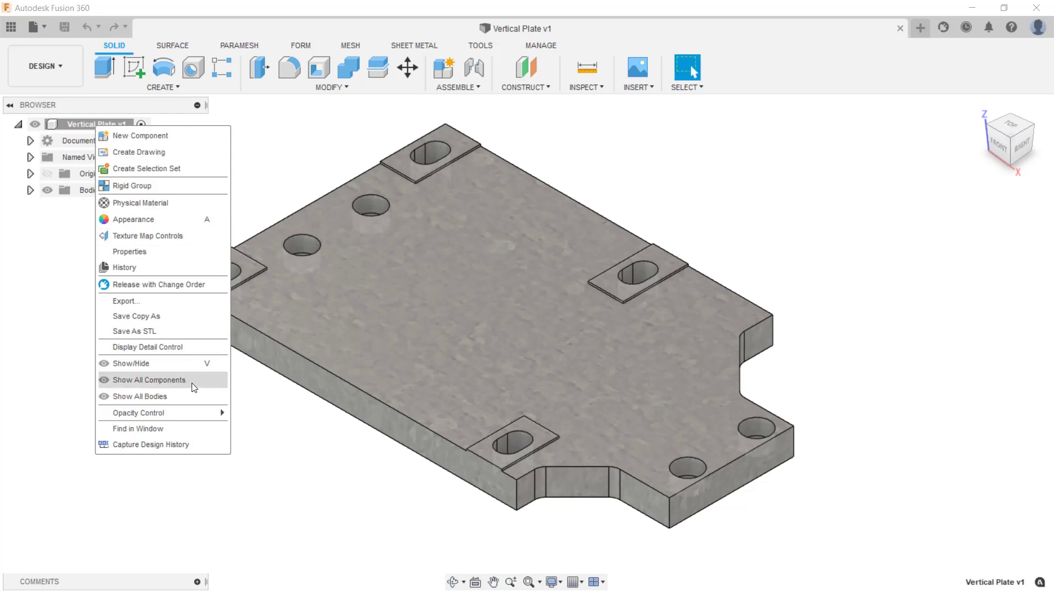
pyautogui.click(207, 446)
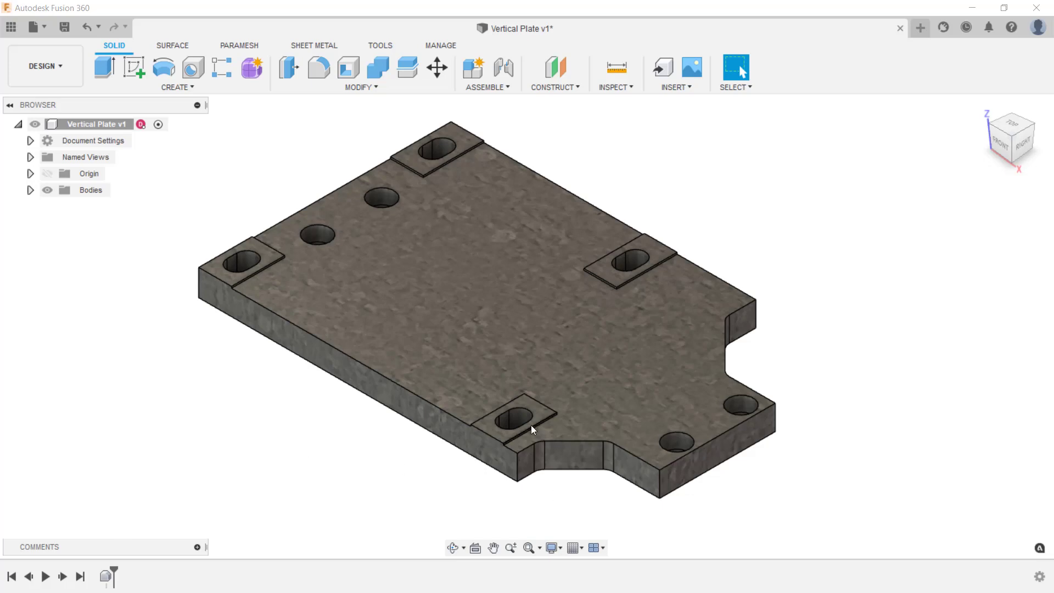
# Window-select the slotted pad's faces beside the notch and delete them.
pyautogui.scroll(5, 531, 424)
pyautogui.click(452, 547)
pyautogui.moveTo(445, 545); pyautogui.dragTo(412, 546)
pyautogui.press('Escape')
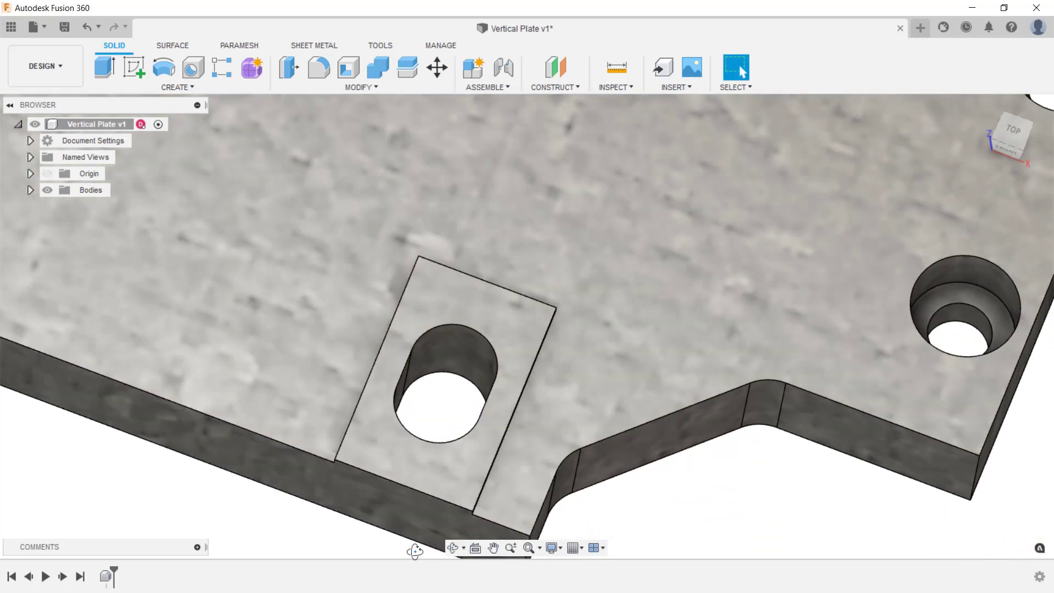
pyautogui.moveTo(413, 548); pyautogui.dragTo(393, 454, button='middle')
pyautogui.moveTo(412, 324); pyautogui.dragTo(315, 367, button='middle')
pyautogui.scroll(-2, 316, 368)
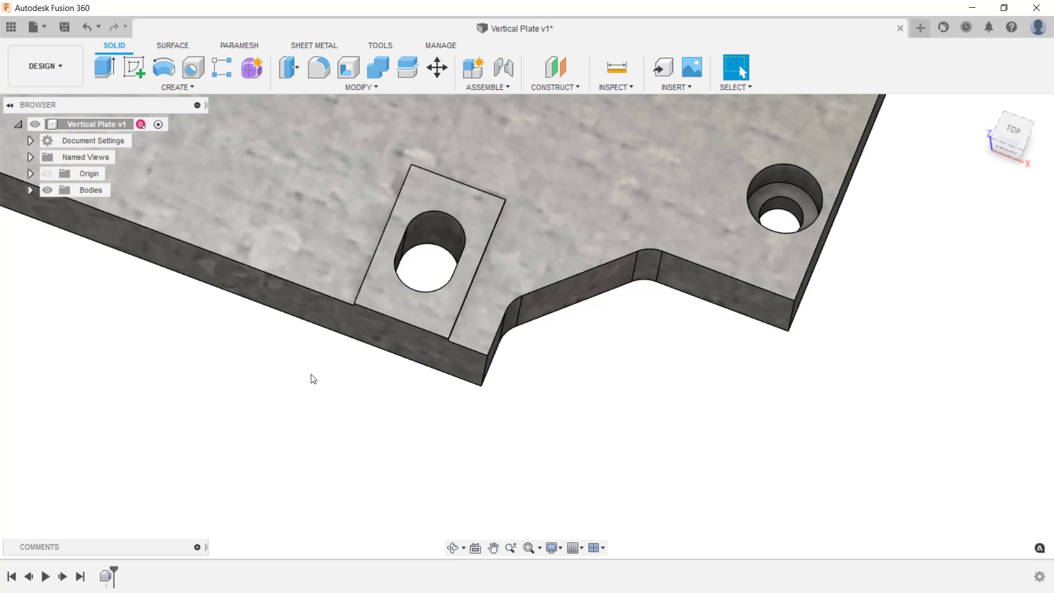
pyautogui.moveTo(310, 375); pyautogui.dragTo(513, 139)
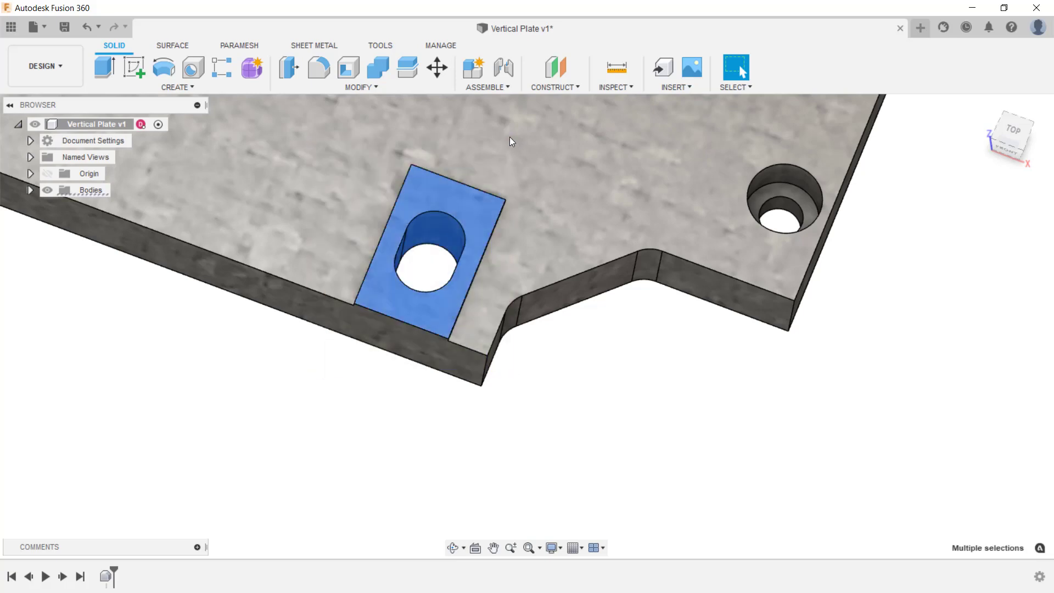
pyautogui.rightClick(510, 141)
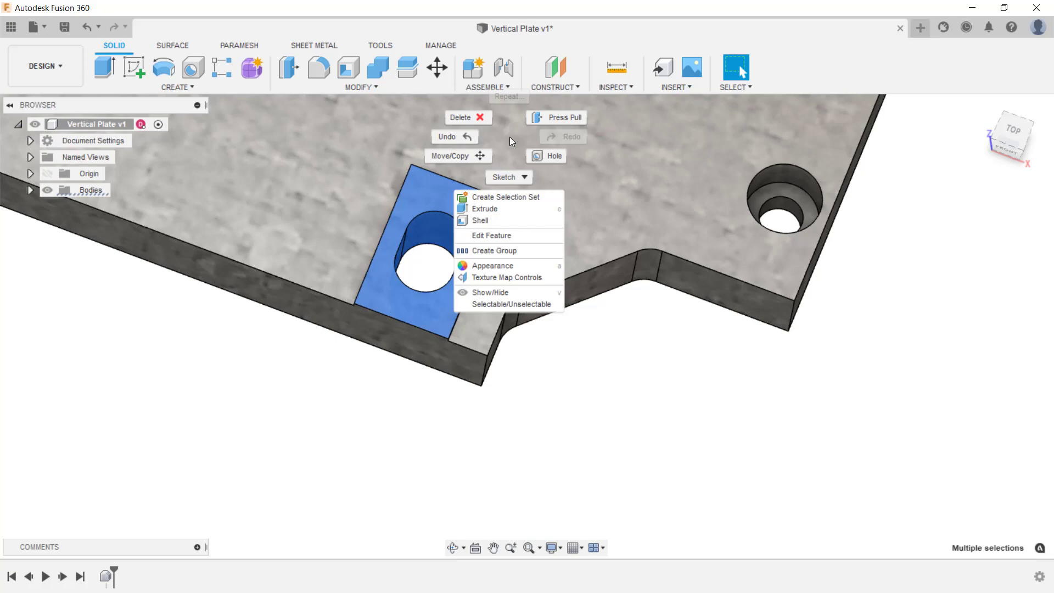
pyautogui.click(486, 120)
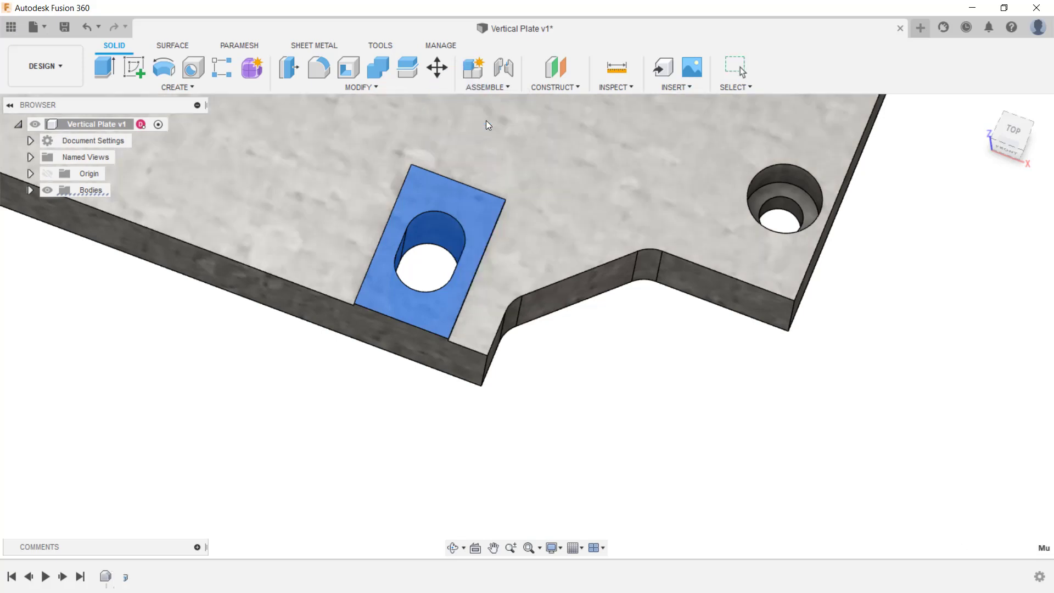
pyautogui.scroll(-5, 485, 120)
pyautogui.moveTo(468, 141); pyautogui.dragTo(608, 382, button='middle')
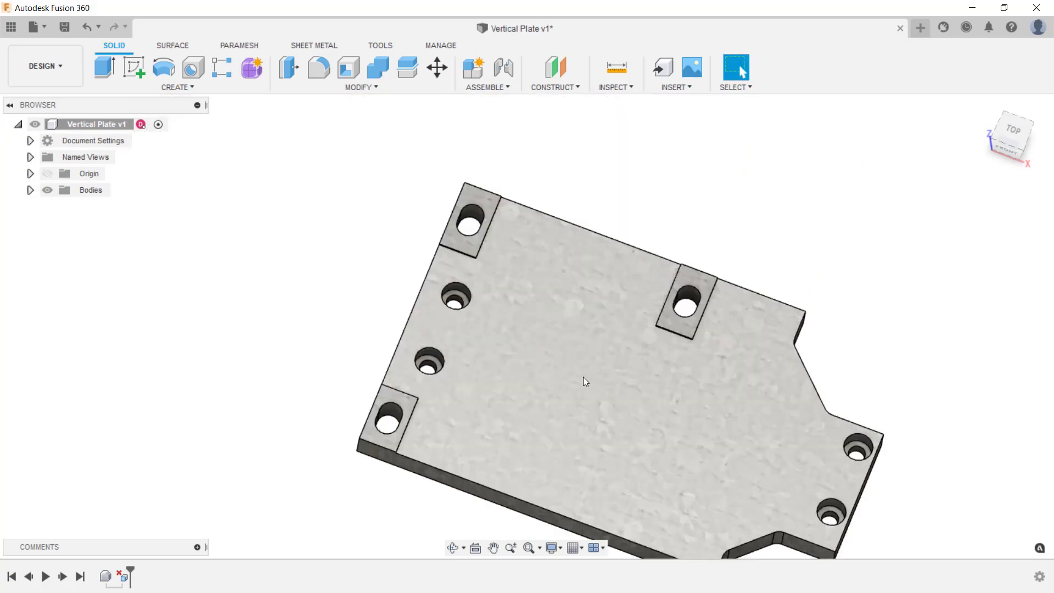
# Select the counterbore and bore faces of both left-side holes, six faces total.
pyautogui.scroll(6, 463, 333)
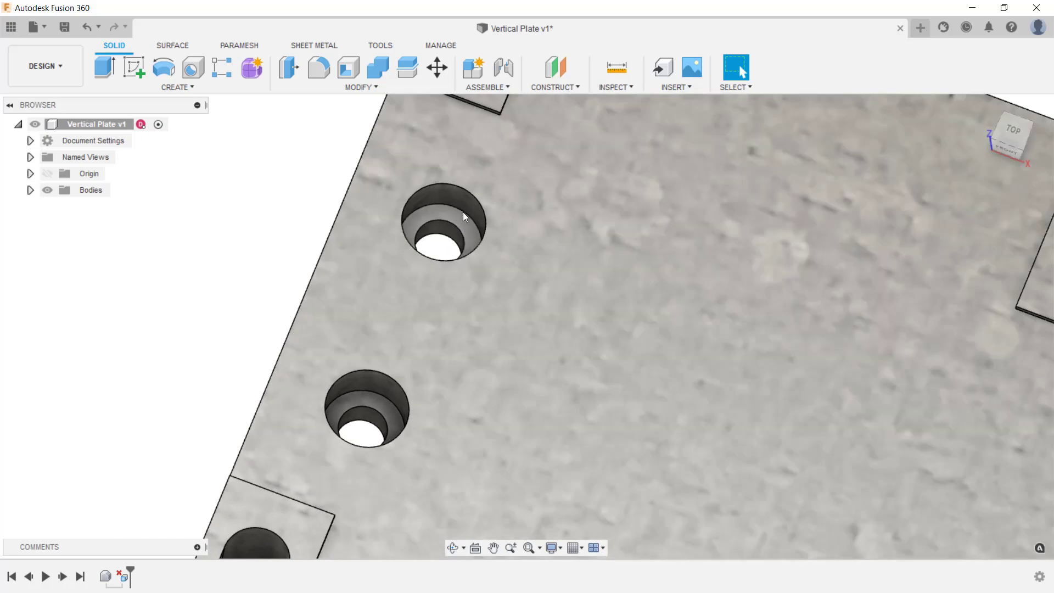
pyautogui.click(464, 202)
pyautogui.keyDown('ctrl'); pyautogui.click(465, 222); pyautogui.keyUp('ctrl')
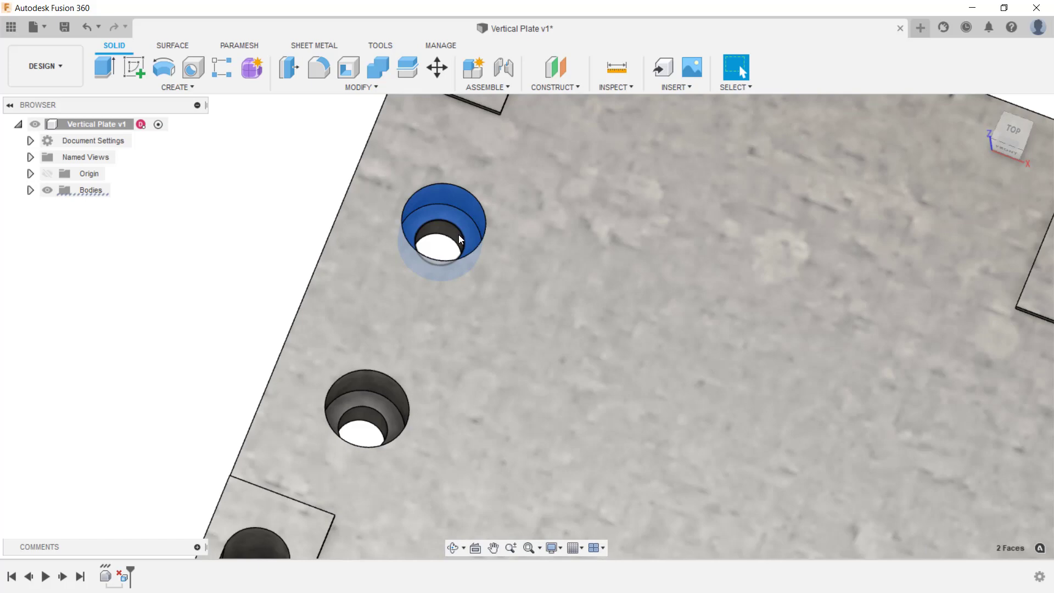
pyautogui.keyDown('ctrl'); pyautogui.click(457, 231); pyautogui.keyUp('ctrl')
pyautogui.keyDown('ctrl'); pyautogui.click(387, 387); pyautogui.keyUp('ctrl')
pyautogui.keyDown('ctrl'); pyautogui.click(388, 403); pyautogui.keyUp('ctrl')
pyautogui.keyDown('ctrl'); pyautogui.click(386, 415); pyautogui.keyUp('ctrl')
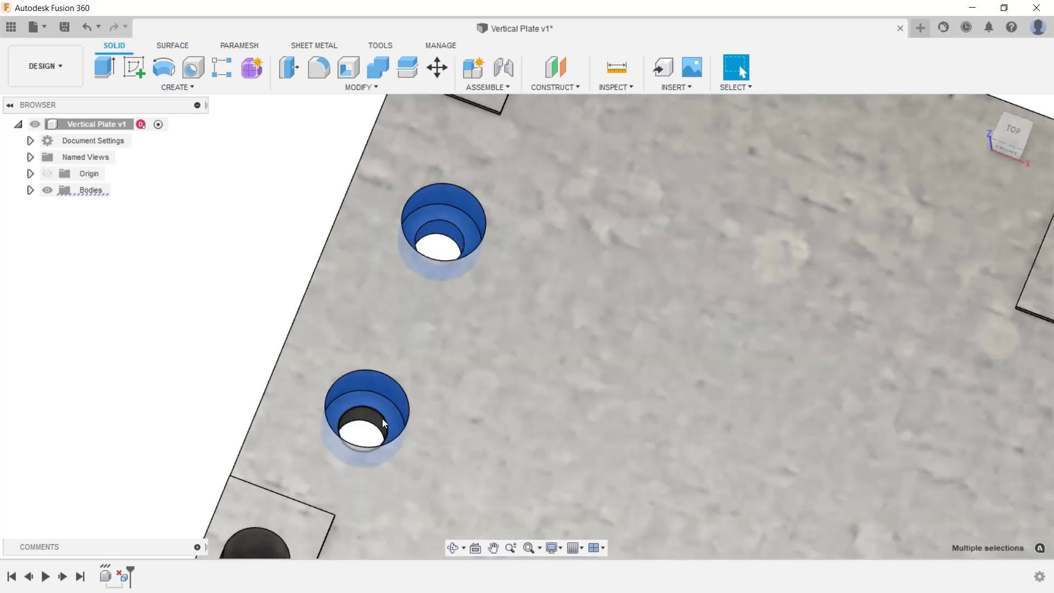
pyautogui.keyDown('ctrl'); pyautogui.click(382, 418); pyautogui.keyUp('ctrl')
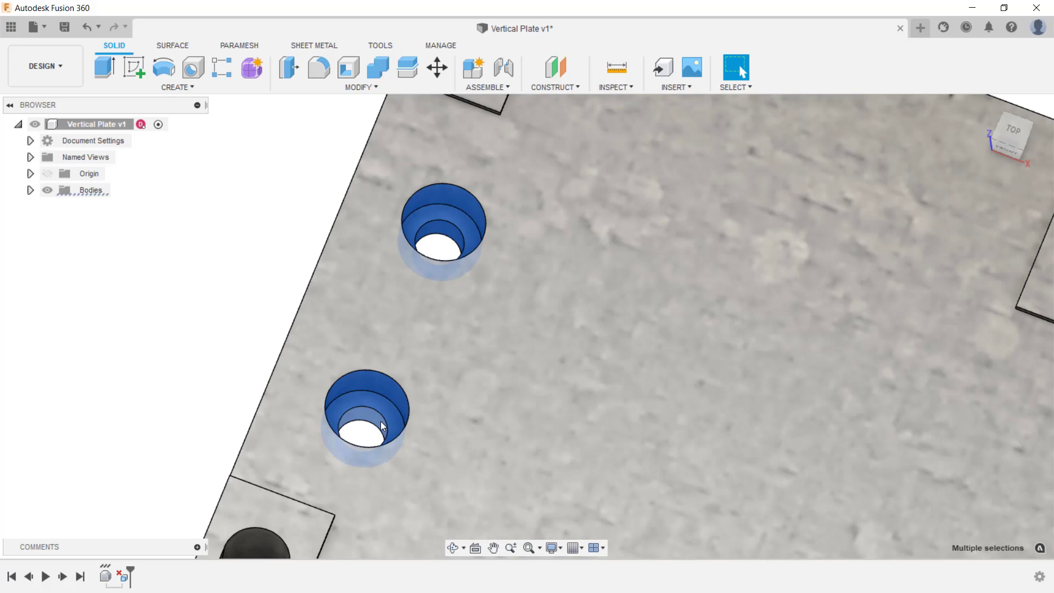
# Move the selected hole faces 30 mm along X.
pyautogui.rightClick(383, 426)
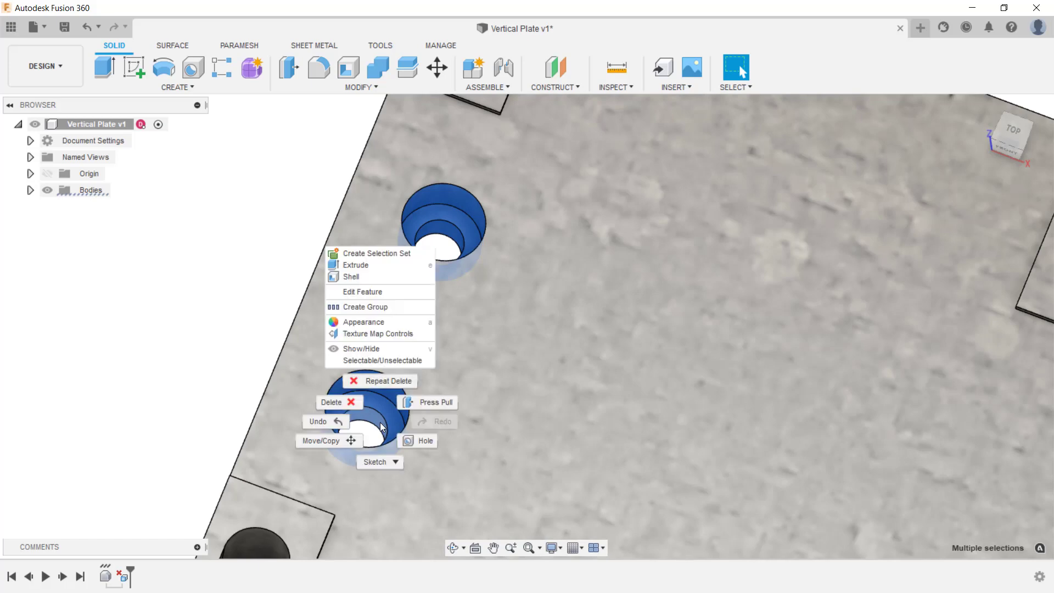
pyautogui.click(350, 444)
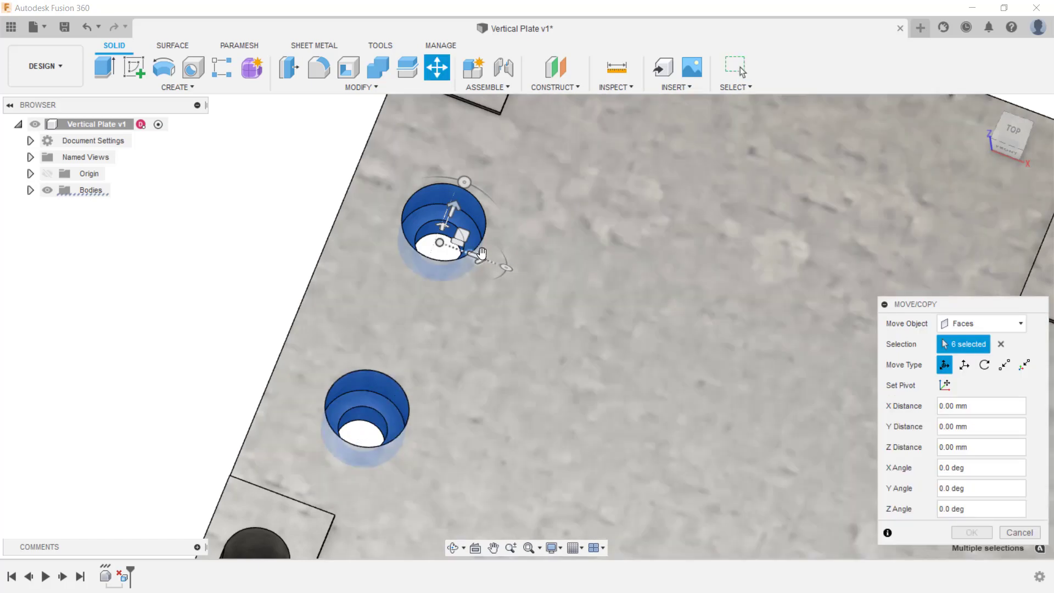
pyautogui.moveTo(477, 257); pyautogui.dragTo(615, 301)
pyautogui.write('30')
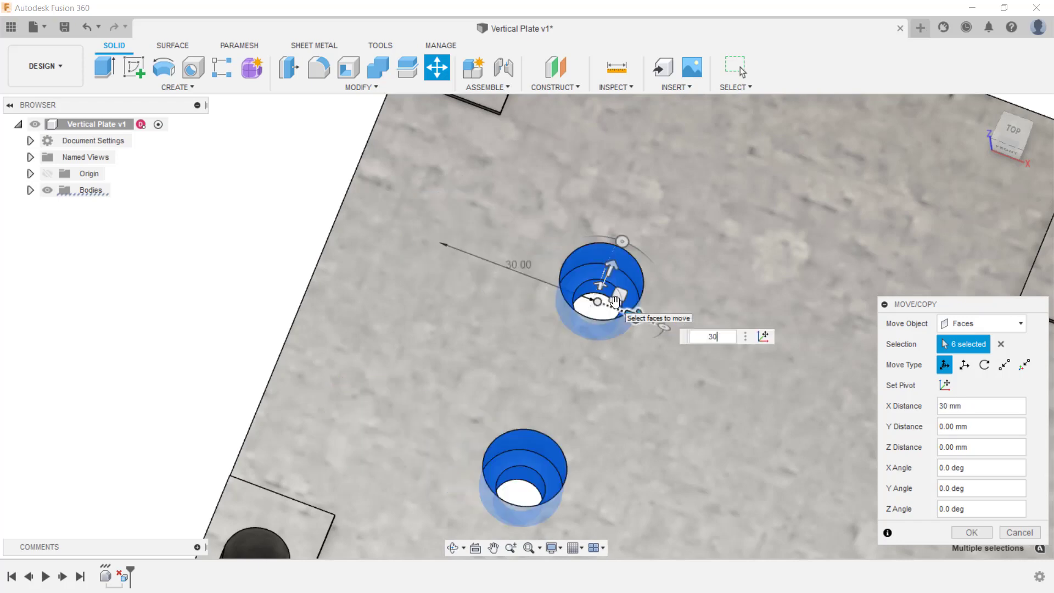
pyautogui.press('Return')
pyautogui.keyDown('shift'); pyautogui.moveTo(615, 301); pyautogui.dragTo(599, 256, button='middle'); pyautogui.keyUp('shift')
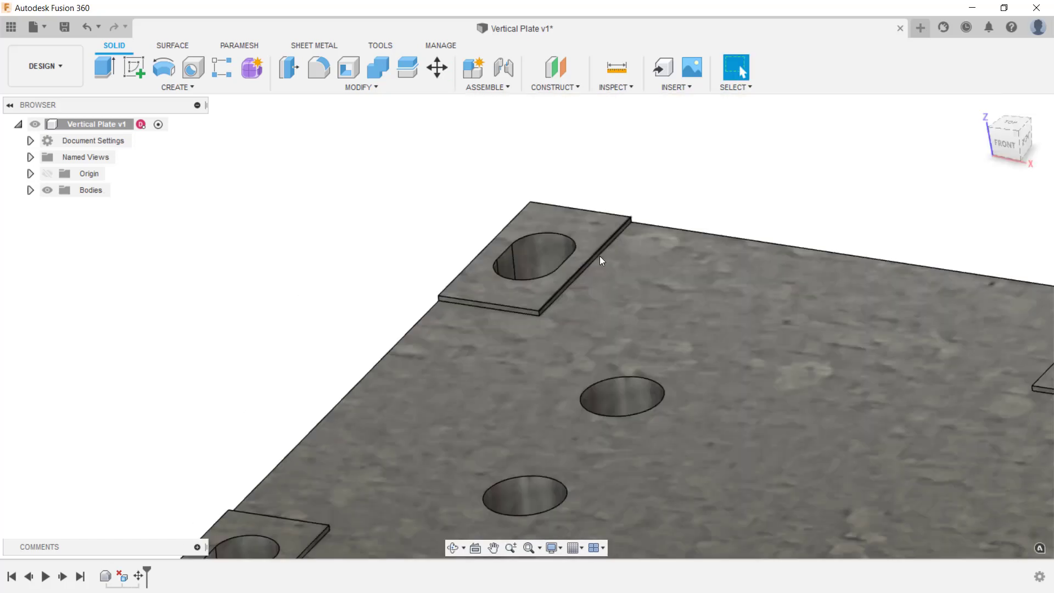
# Press Pull the back tab's top face upward, entering 20, to form a taller block.
pyautogui.click(590, 230)
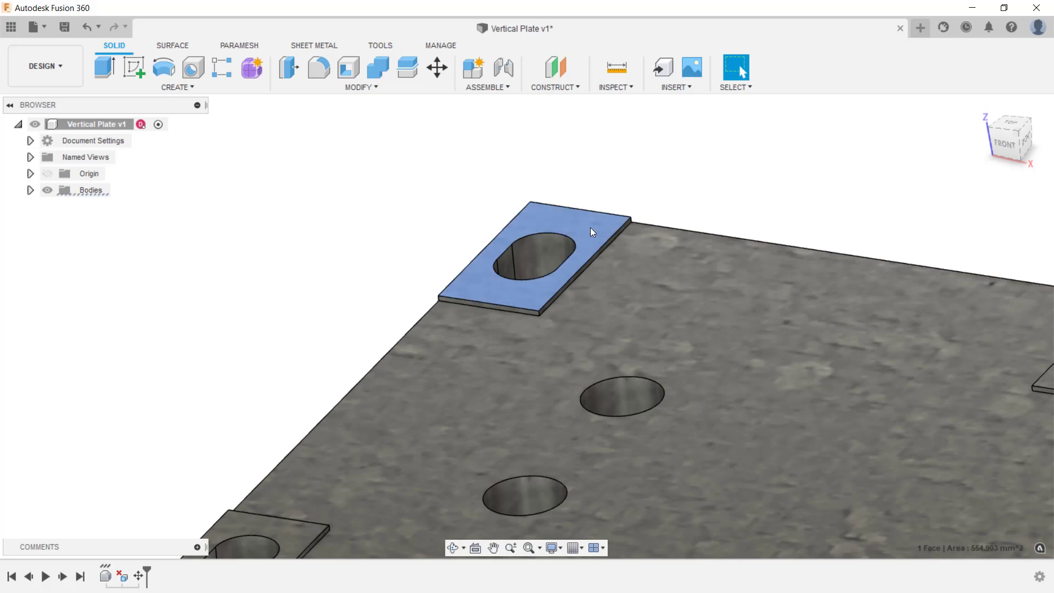
pyautogui.rightClick(591, 232)
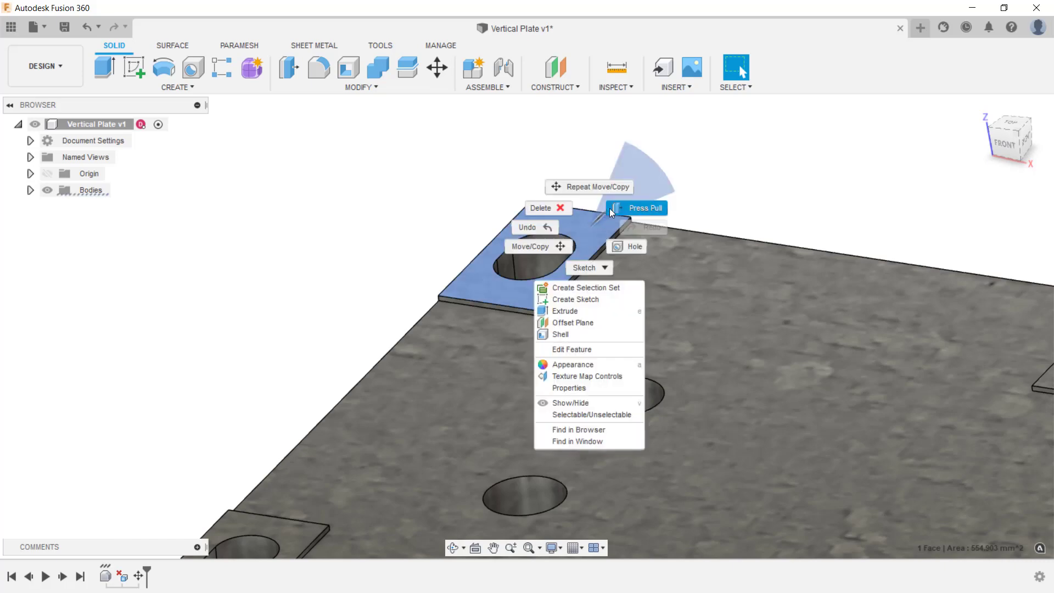
pyautogui.click(610, 209)
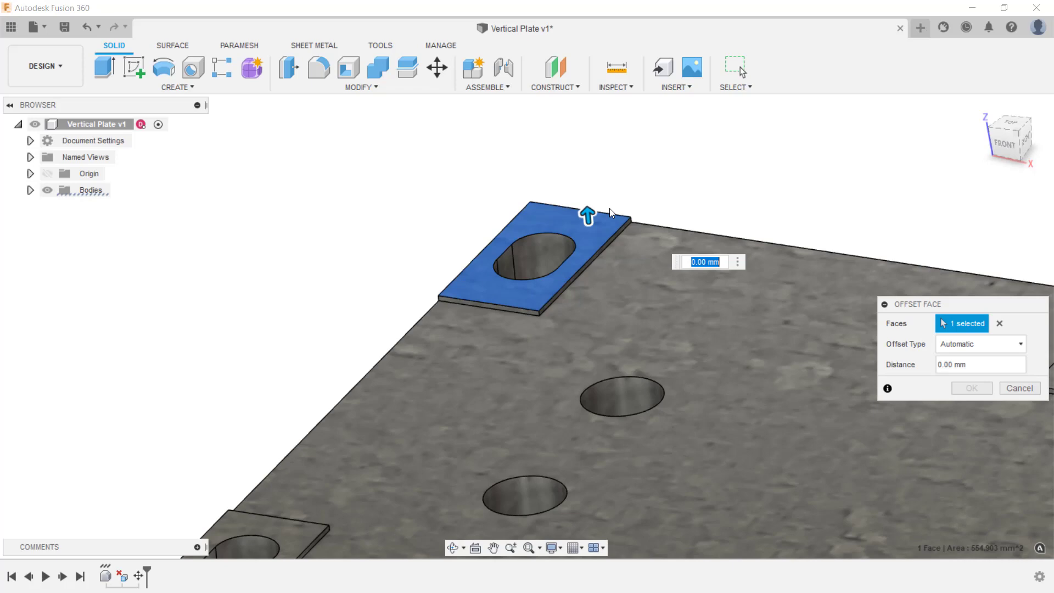
pyautogui.moveTo(587, 215); pyautogui.dragTo(599, 136)
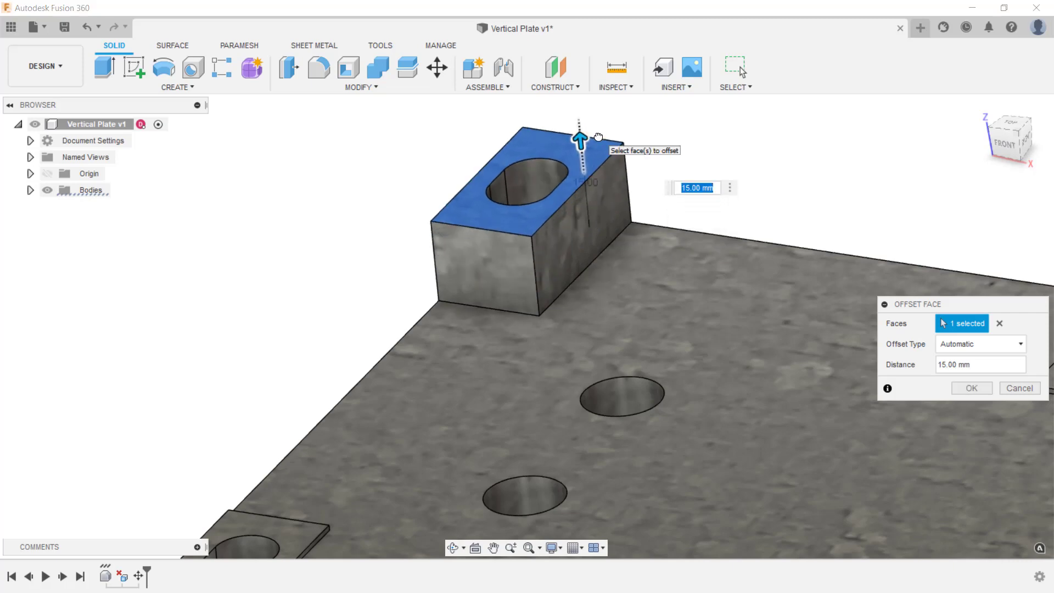
pyautogui.write('20')
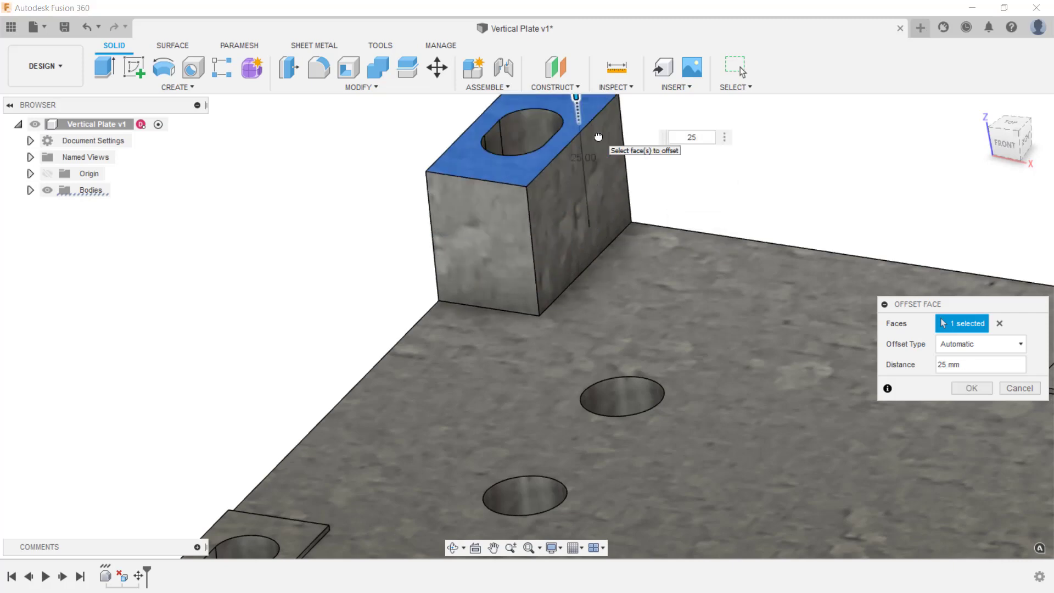
pyautogui.press('Return')
pyautogui.scroll(-5, 599, 136)
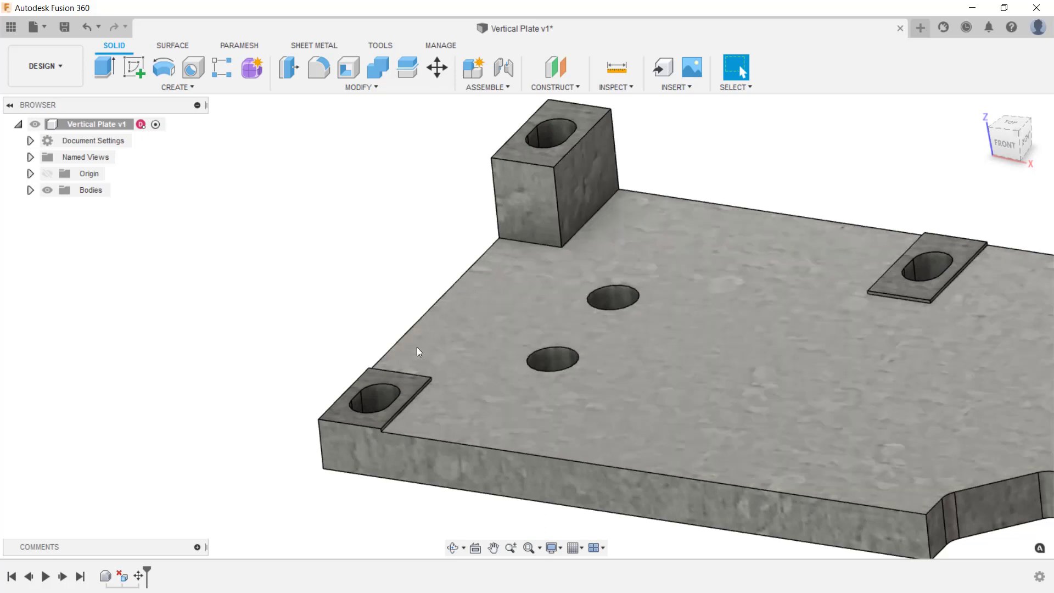
# Press Pull both front tab faces up to match the first block's 25 mm height.
pyautogui.click(405, 378)
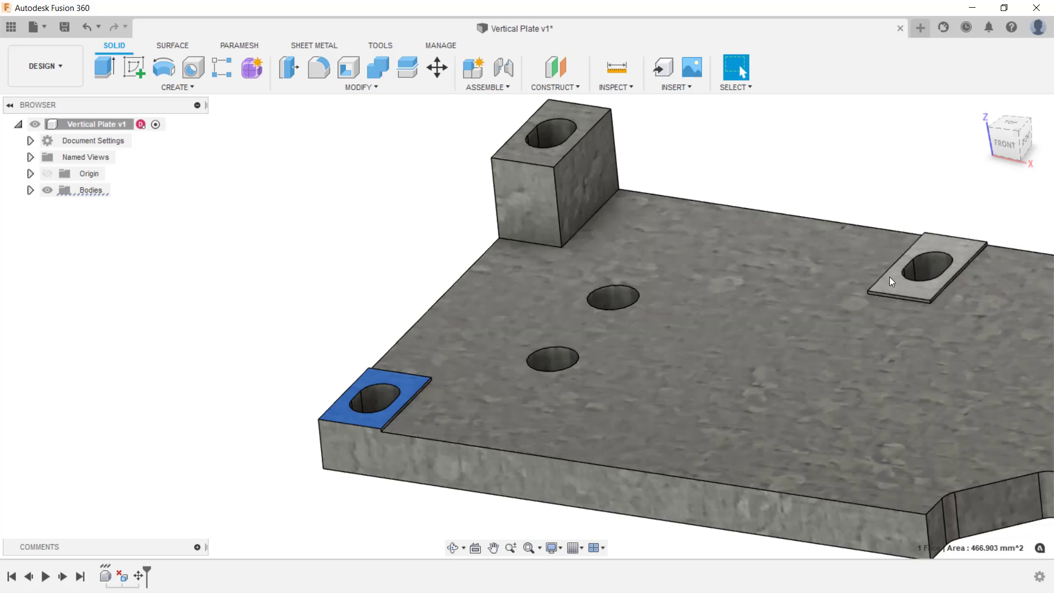
pyautogui.keyDown('ctrl'); pyautogui.click(889, 276); pyautogui.keyUp('ctrl')
pyautogui.rightClick(889, 276)
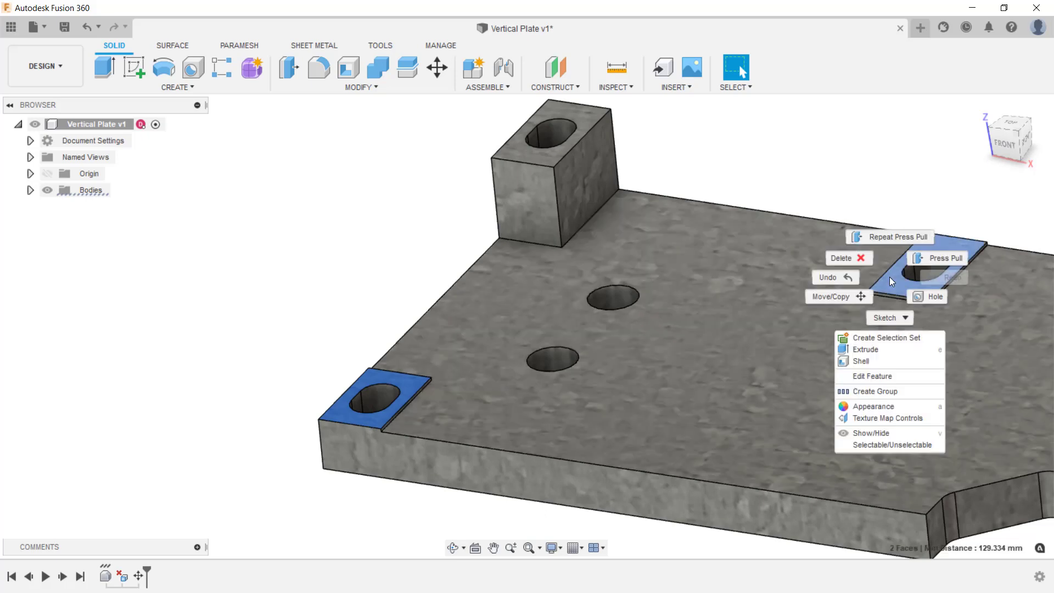
pyautogui.click(924, 265)
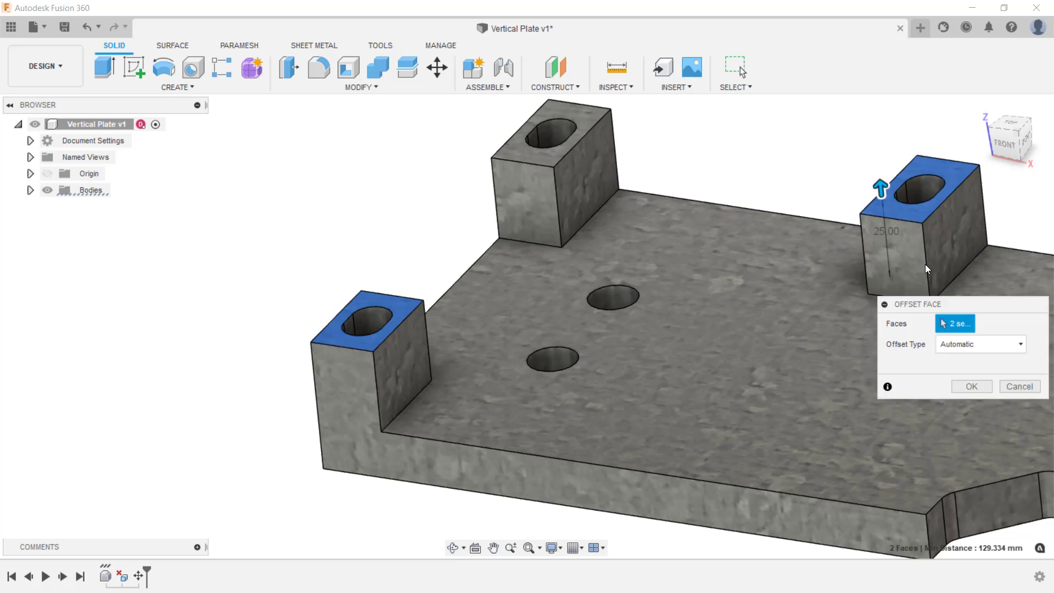
pyautogui.moveTo(881, 193); pyautogui.dragTo(879, 214)
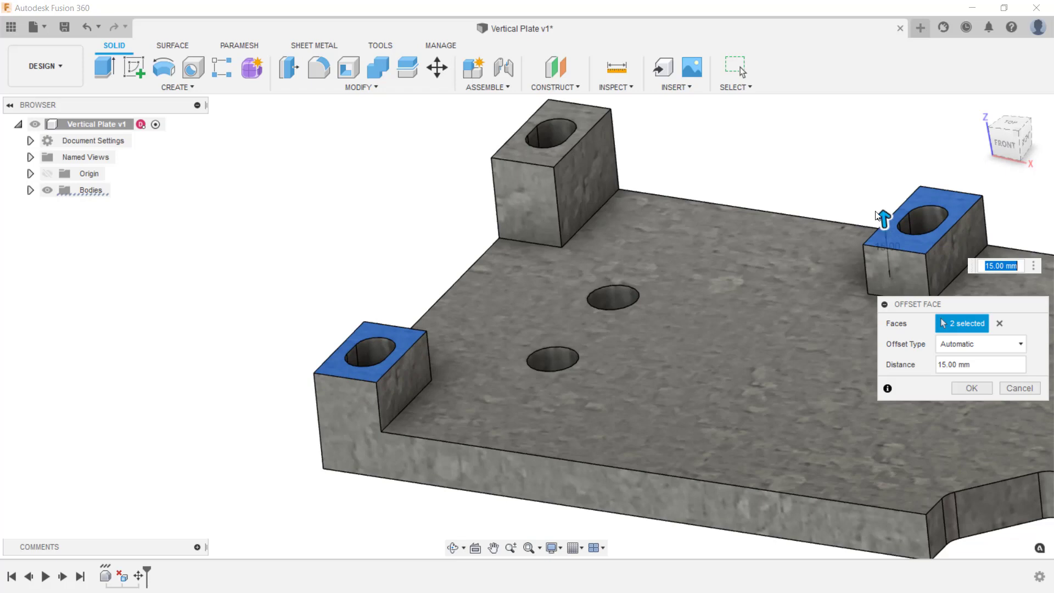
pyautogui.click(591, 113)
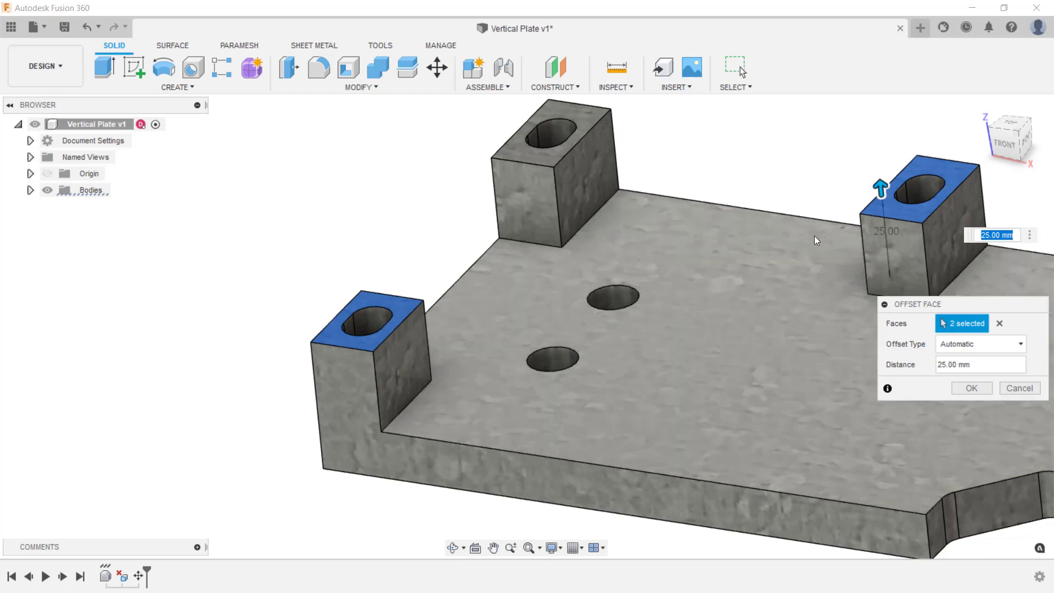
pyautogui.click(971, 388)
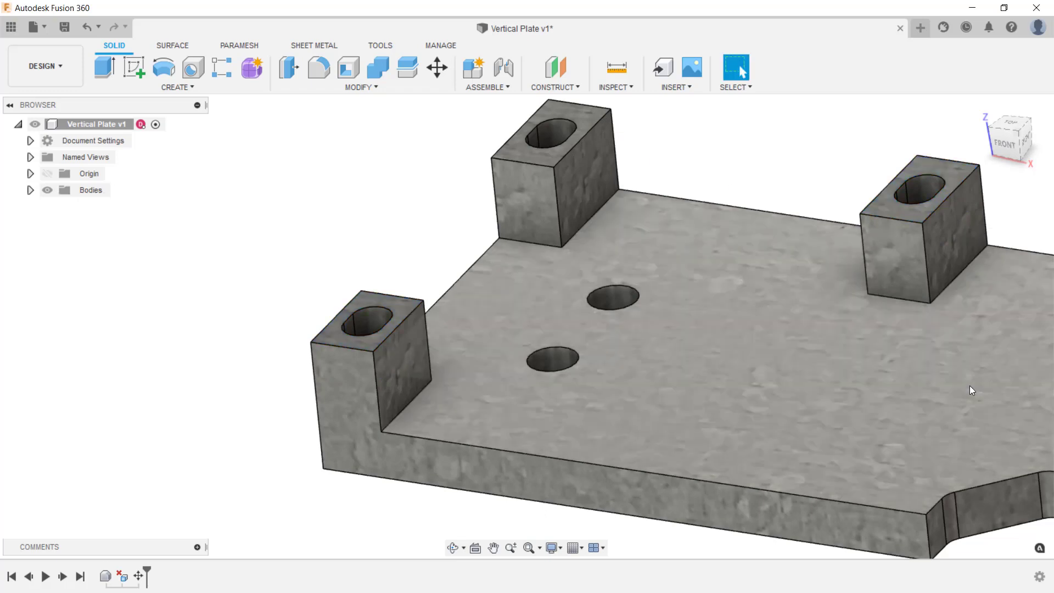
# View the plate from the FRONT and LEFT, then return to the Home view.
pyautogui.click(1006, 137)
pyautogui.click(984, 133)
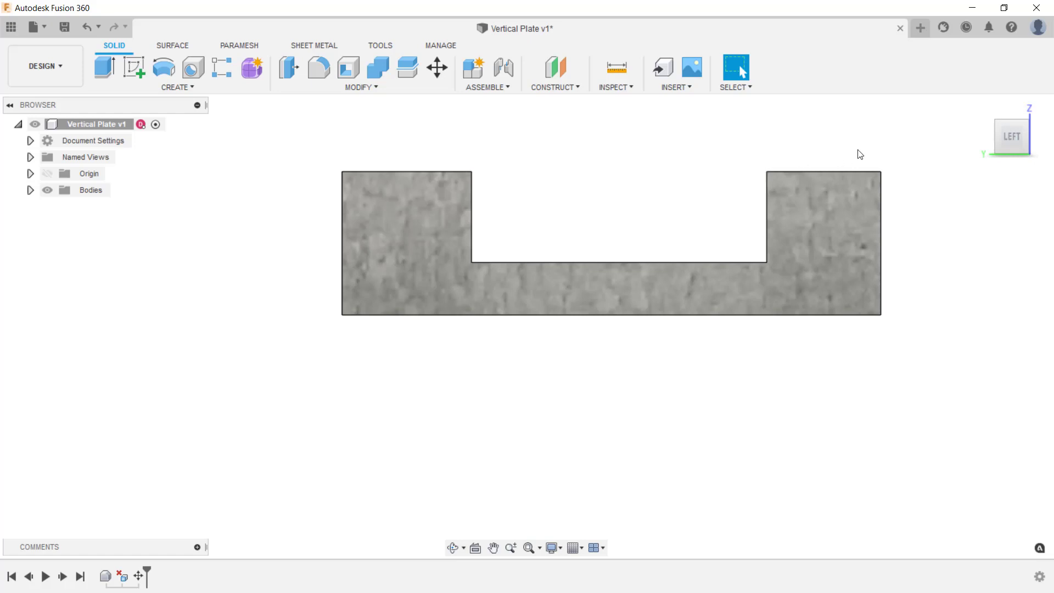
pyautogui.click(981, 104)
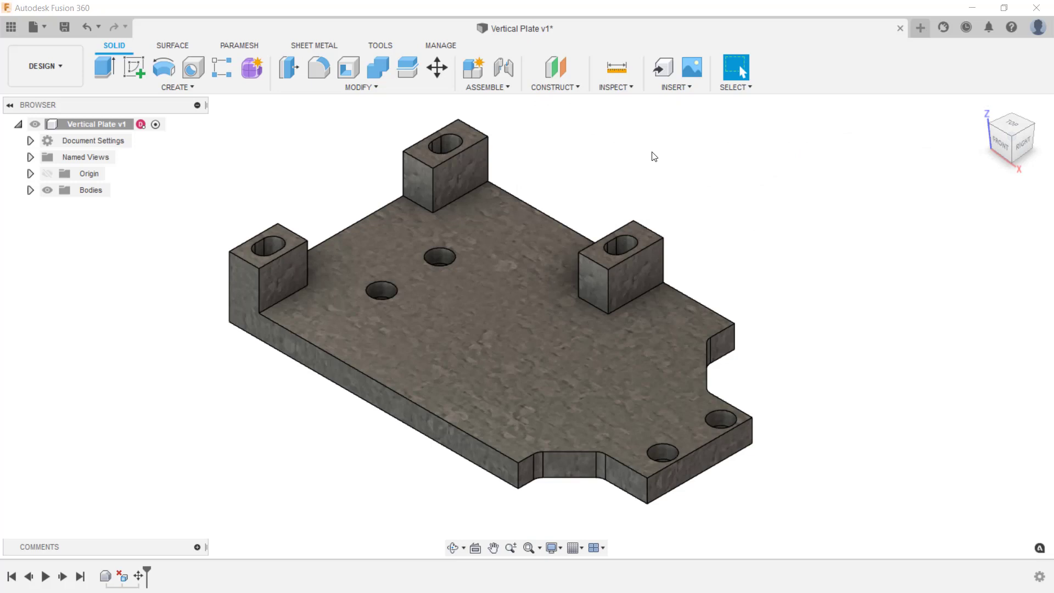
# Add a hole on the top face, 50 mm and 125 mm from two edges, with extents All.
pyautogui.click(193, 68)
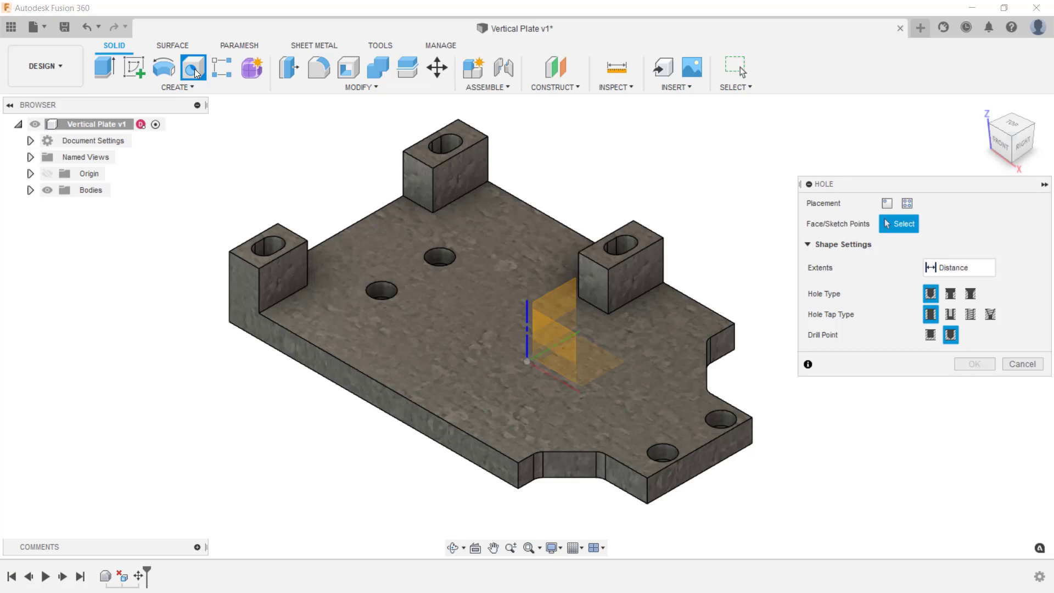
pyautogui.click(496, 324)
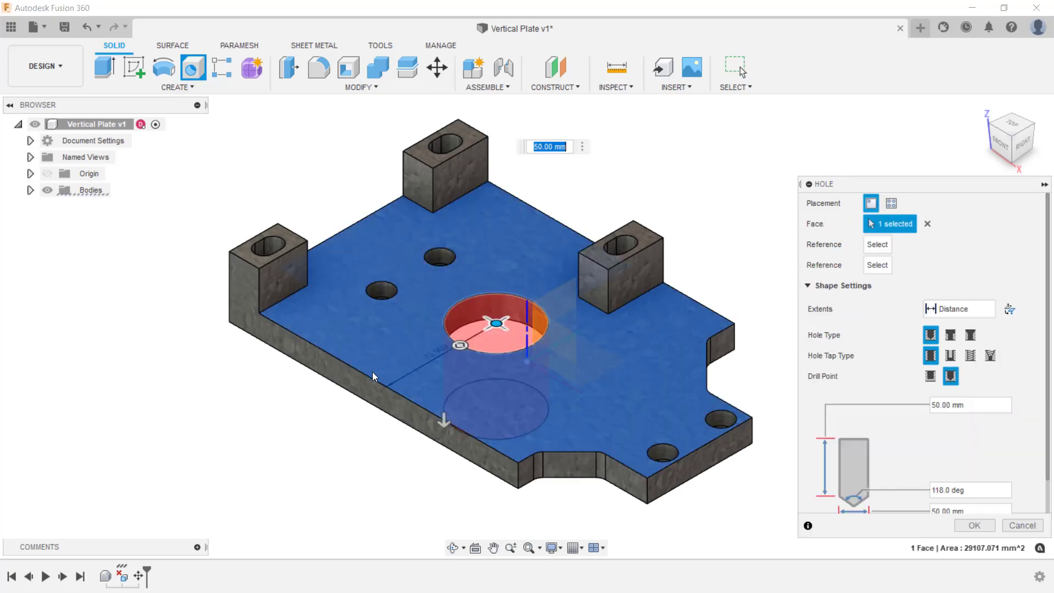
pyautogui.click(372, 377)
pyautogui.write('50')
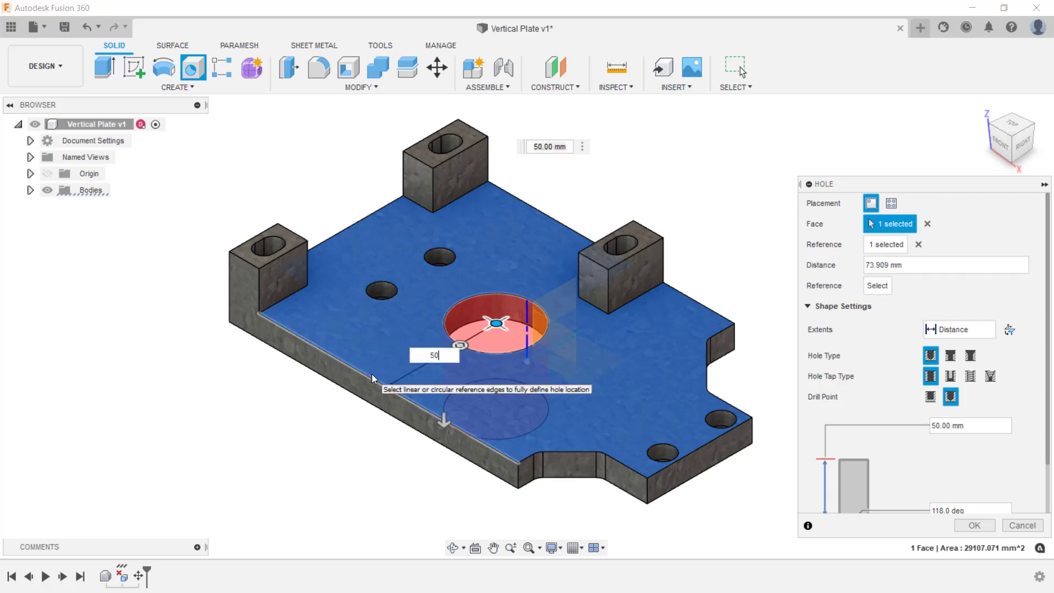
pyautogui.press('Return')
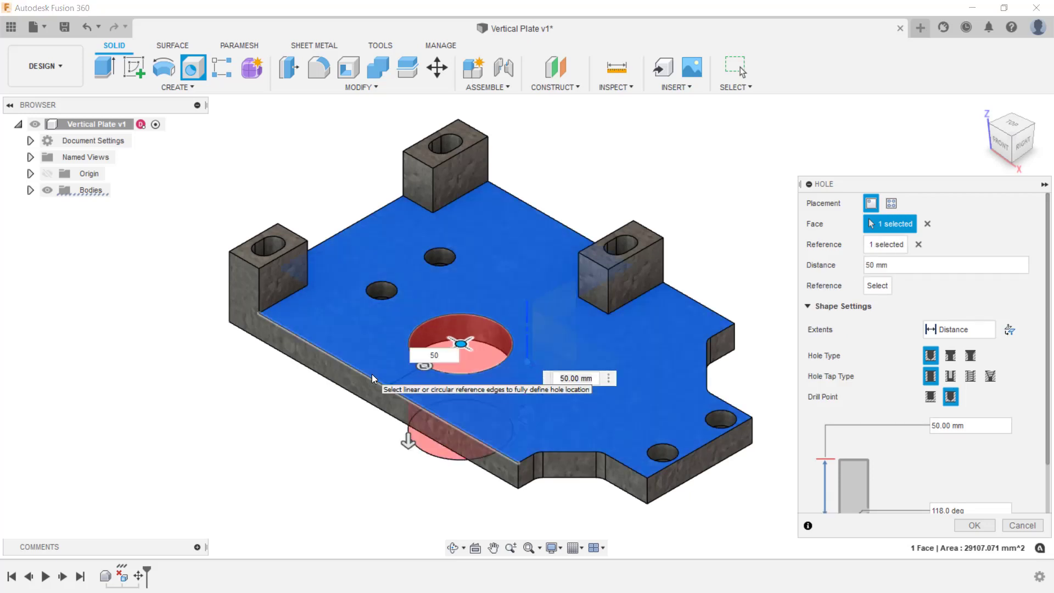
pyautogui.click(315, 241)
pyautogui.write('125')
pyautogui.press('Tab')
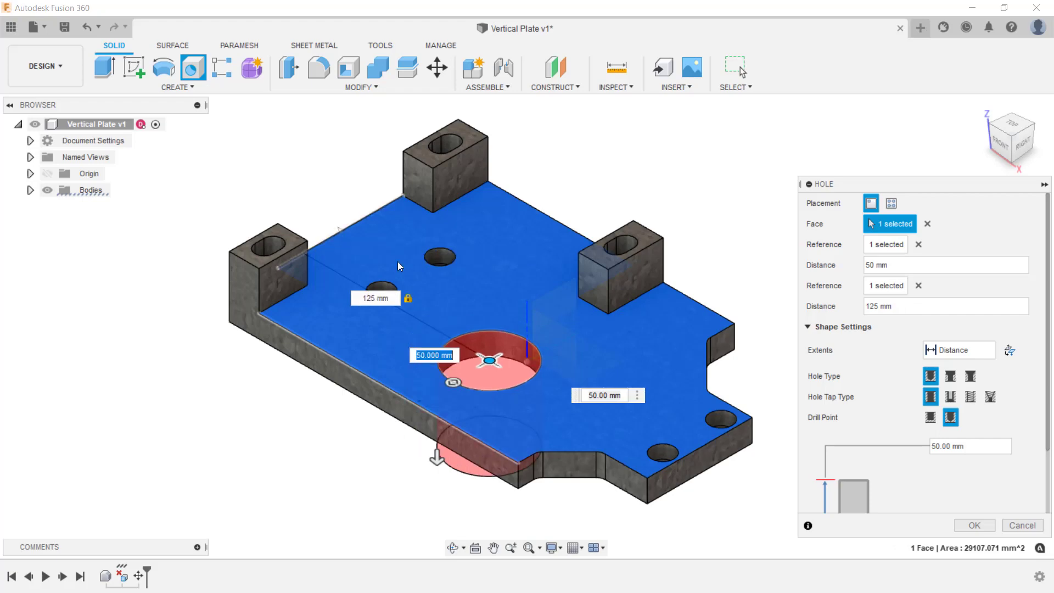
pyautogui.click(965, 350)
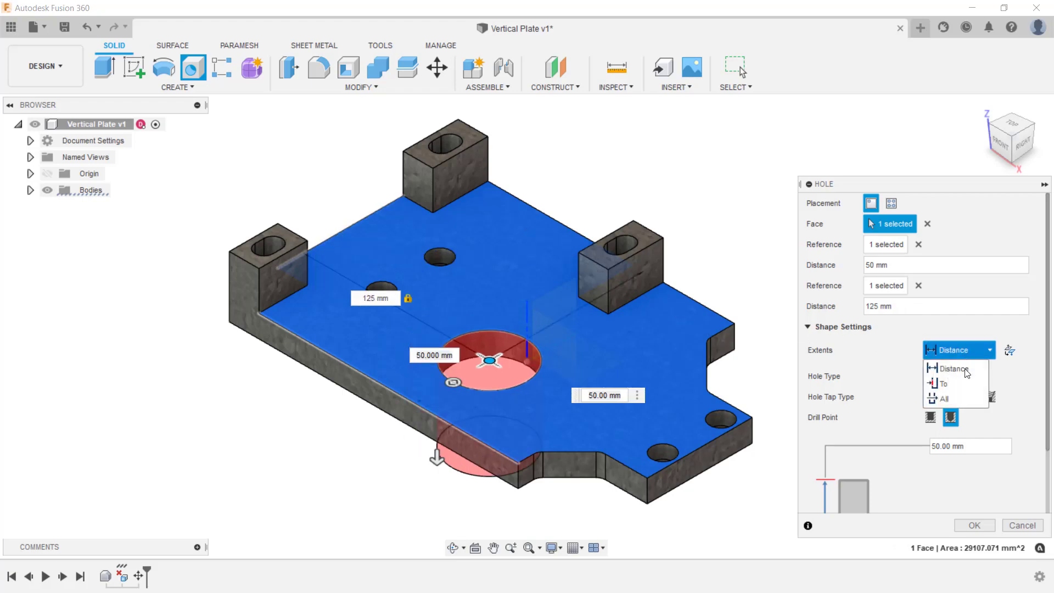
pyautogui.click(958, 399)
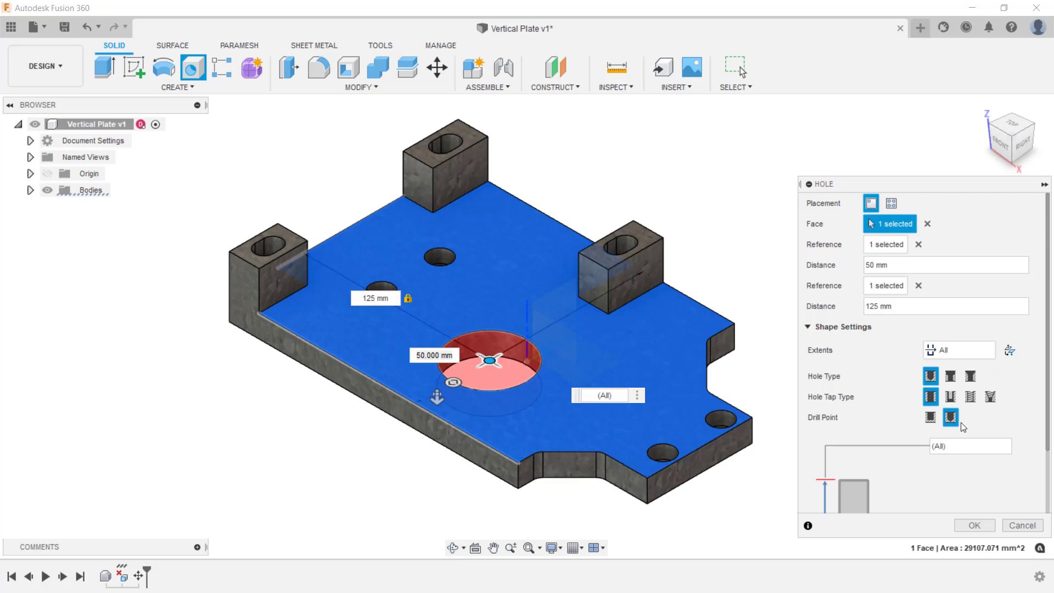
pyautogui.click(976, 525)
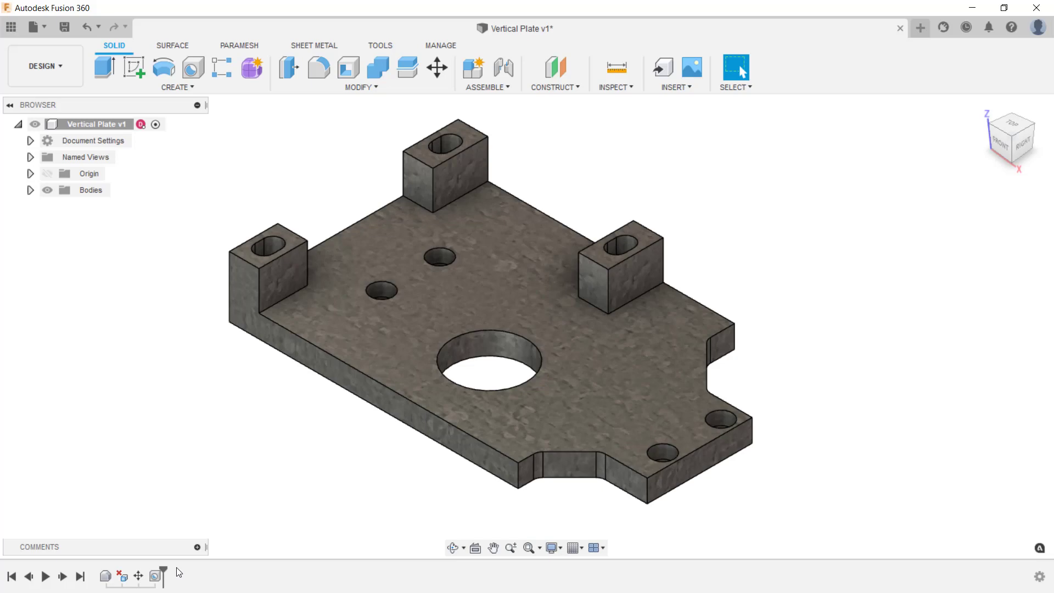
# Edit the hole feature to 60 mm diameter and start saving a new version.
pyautogui.rightClick(155, 575)
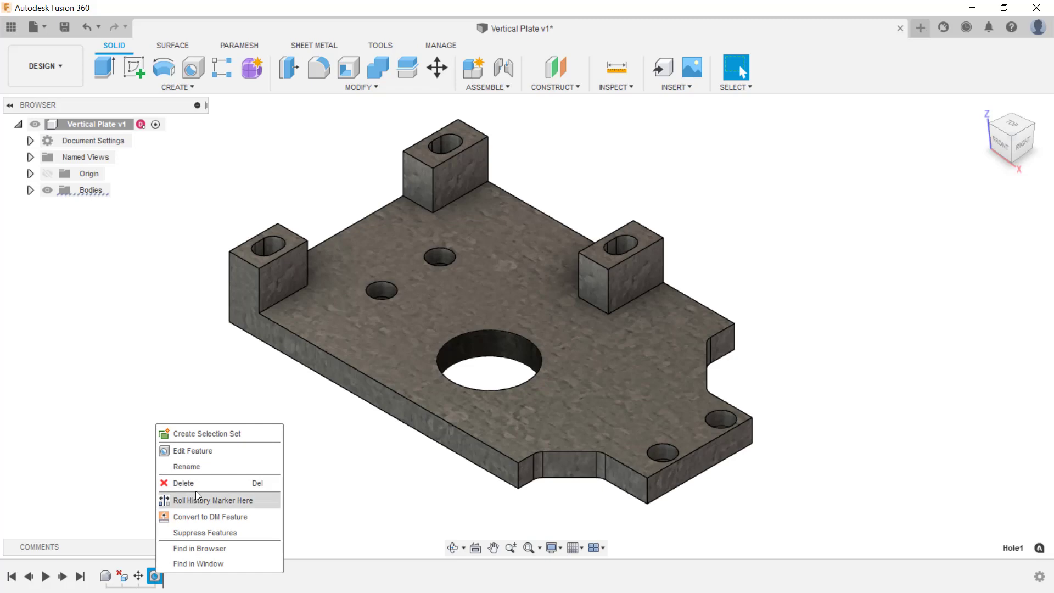
pyautogui.click(214, 457)
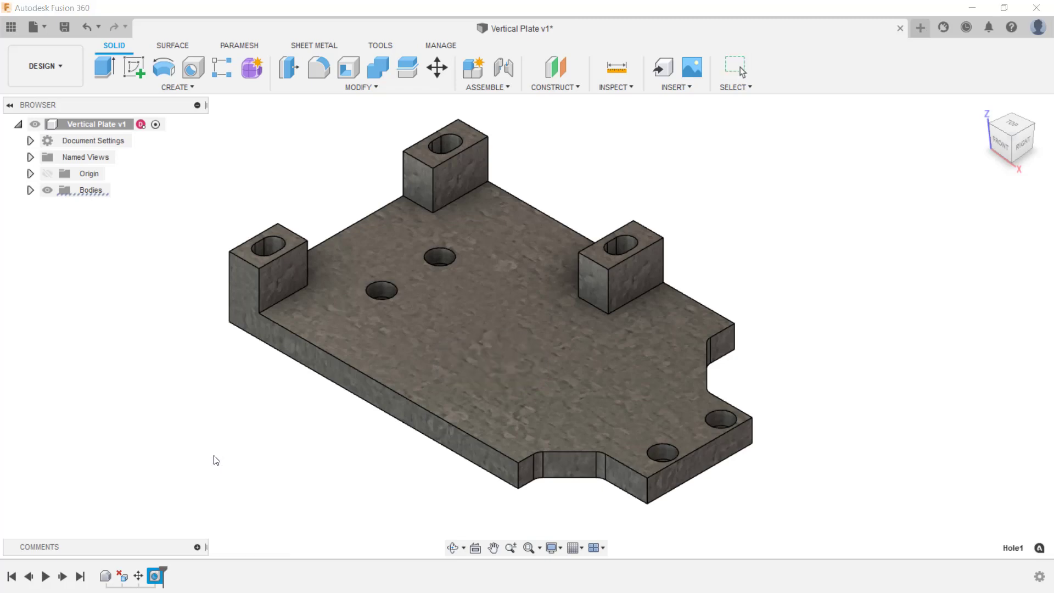
pyautogui.moveTo(436, 360); pyautogui.dragTo(417, 357)
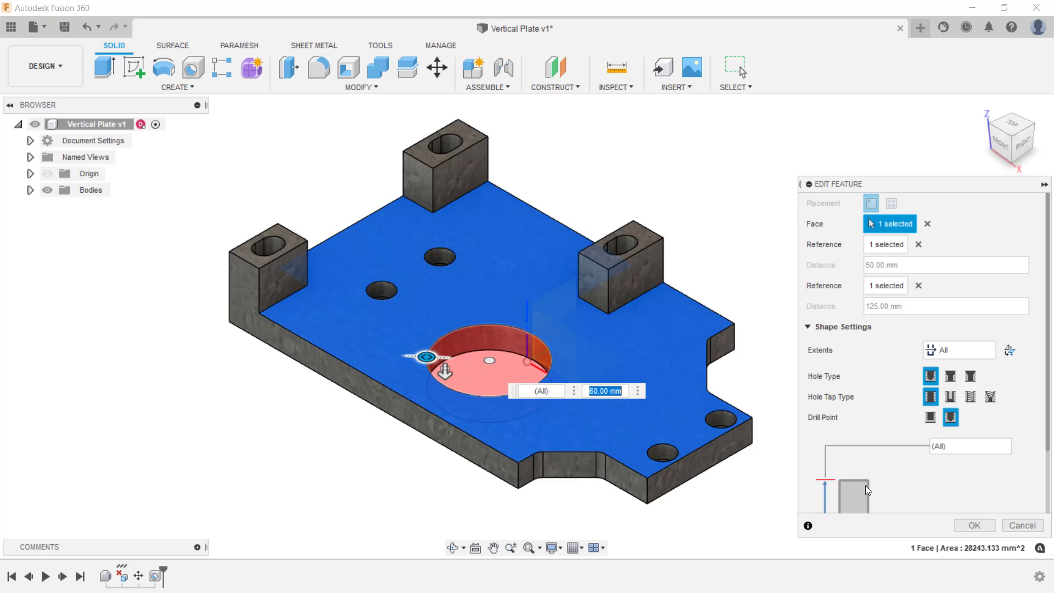
pyautogui.click(986, 528)
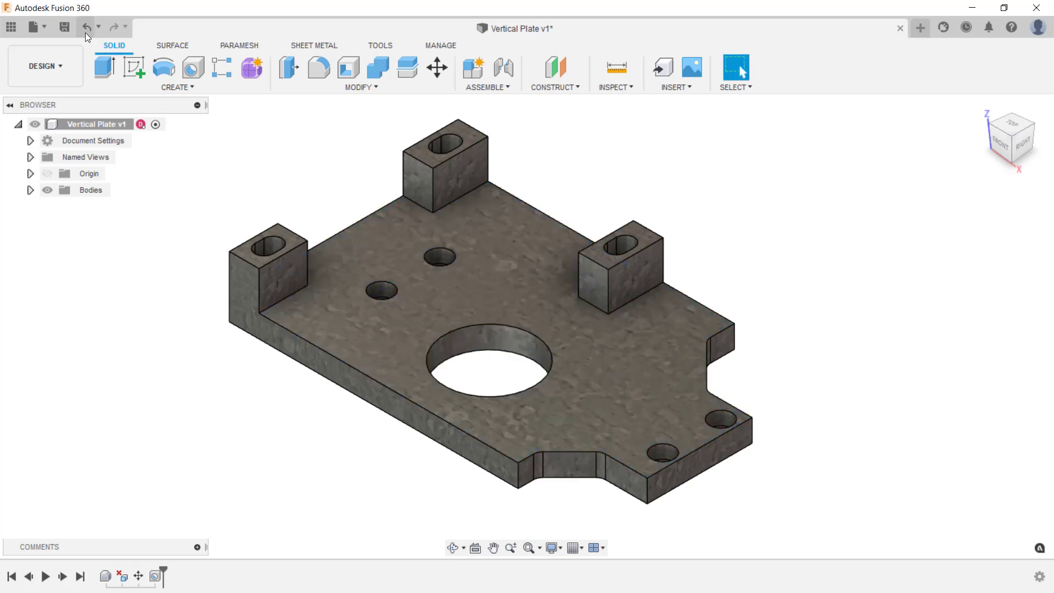
pyautogui.click(65, 27)
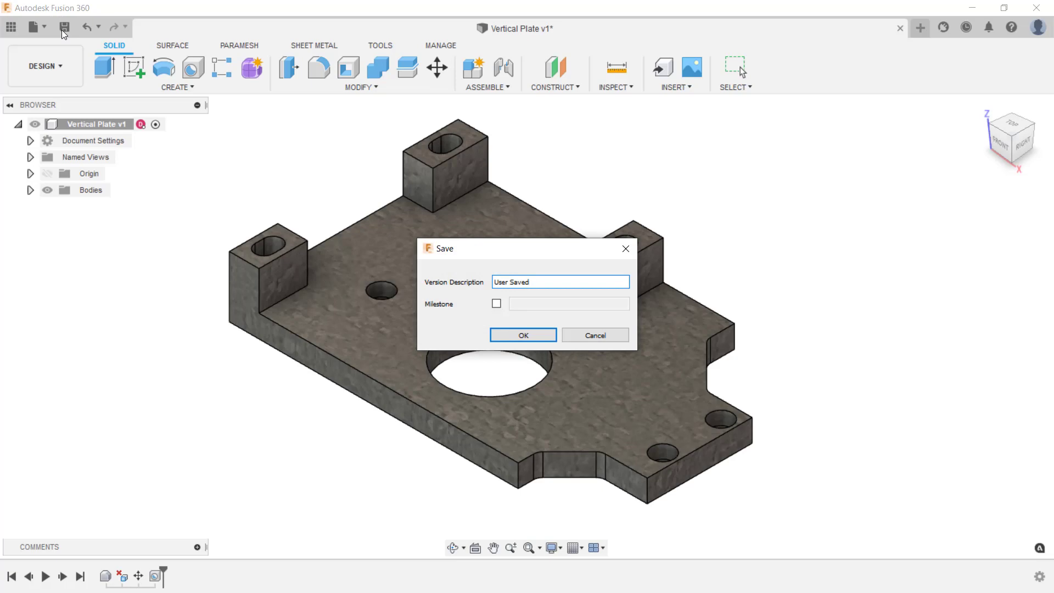
# Save Vertical Plate v2 with the description 'Added features', then close the document.
pyautogui.click(533, 280)
pyautogui.tripleClick(533, 280)
pyautogui.write('Added features')
pyautogui.click(523, 334)
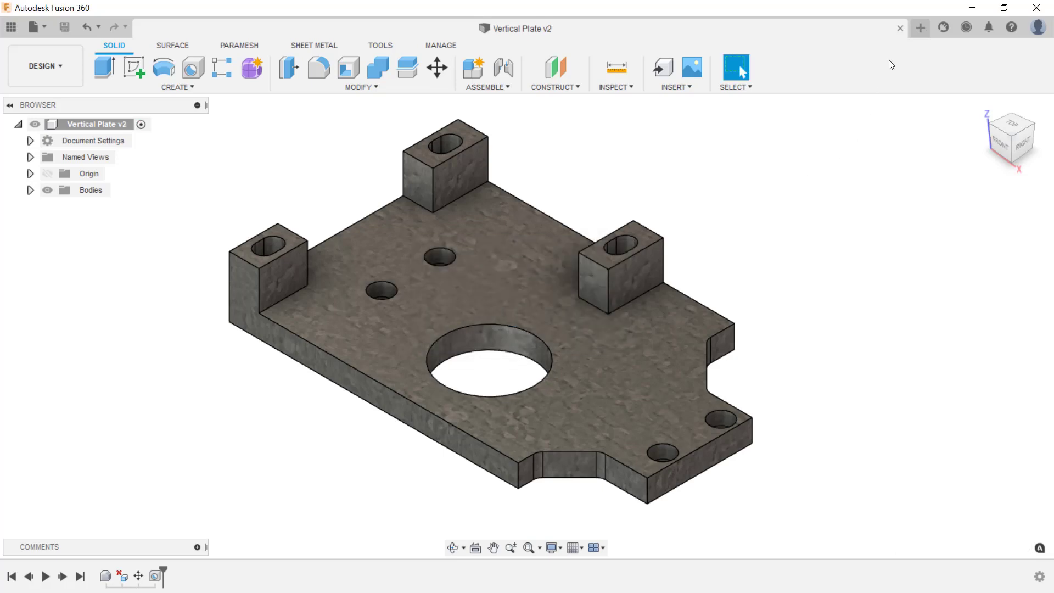
pyautogui.click(899, 28)
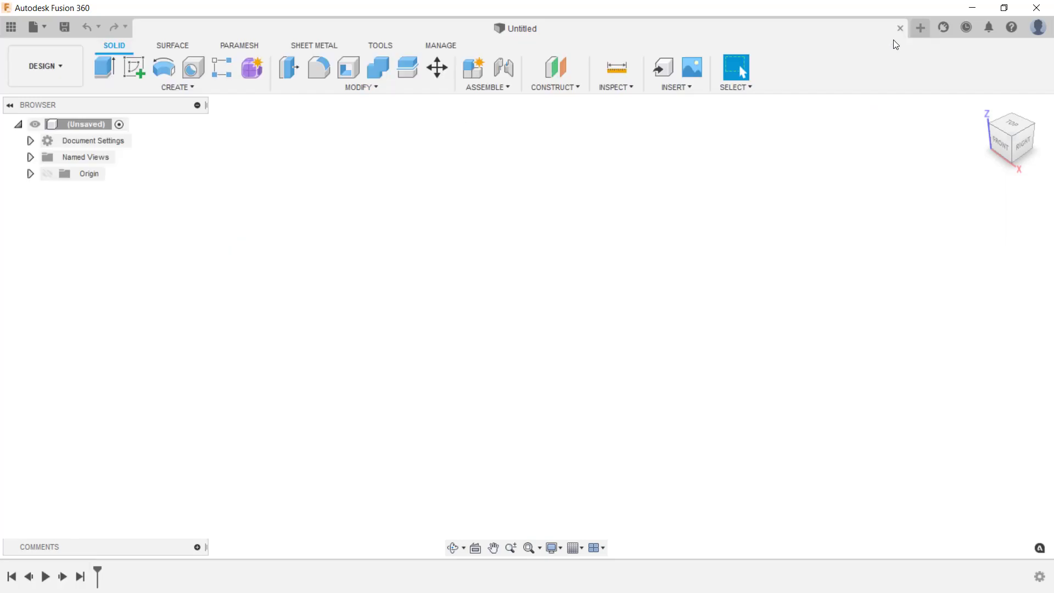
# Upload the eight Inventor files, Threaded Strut.ipt through the CNS 7339 file, into Legacy Data.
pyautogui.click(11, 27)
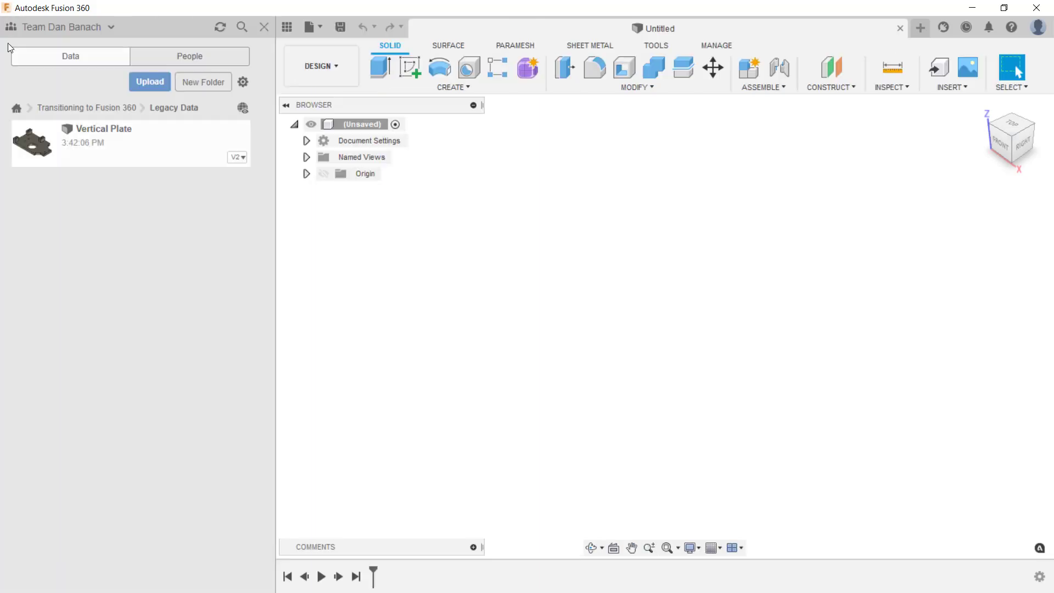
pyautogui.click(142, 87)
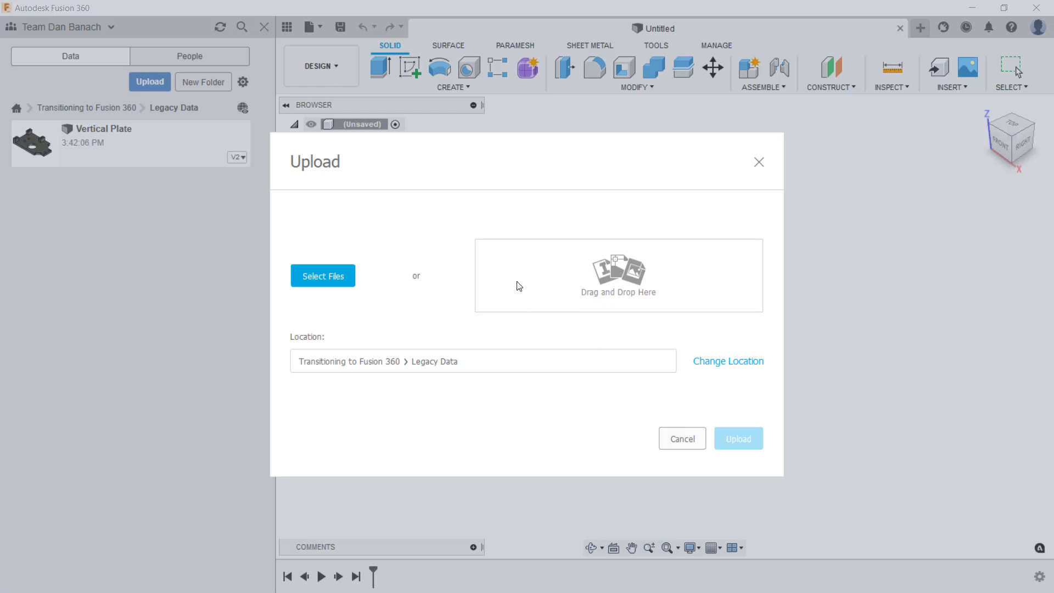
pyautogui.click(348, 272)
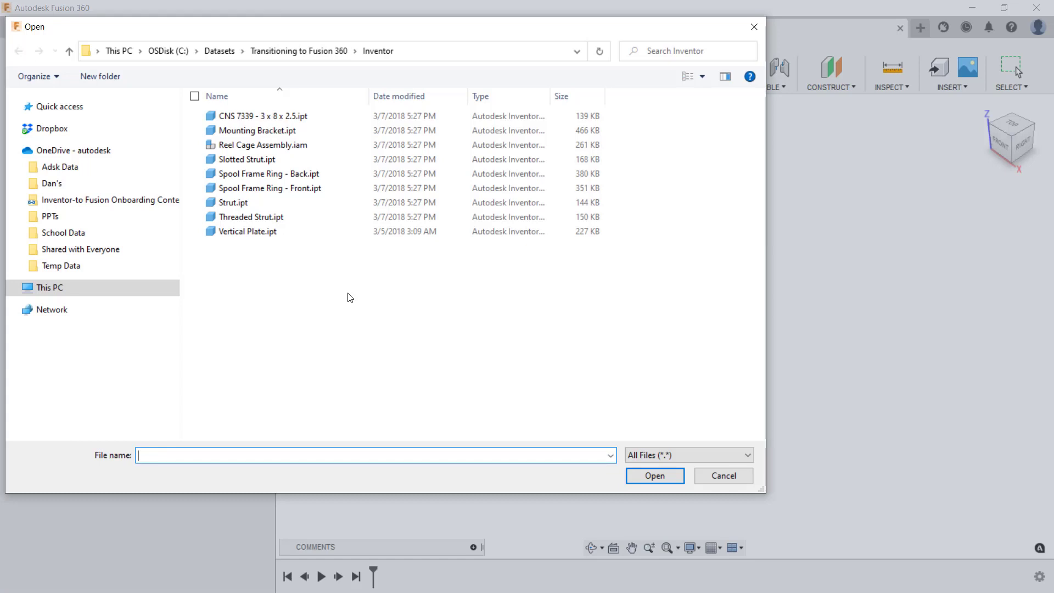
pyautogui.click(289, 217)
pyautogui.keyDown('shift'); pyautogui.click(294, 116); pyautogui.keyUp('shift')
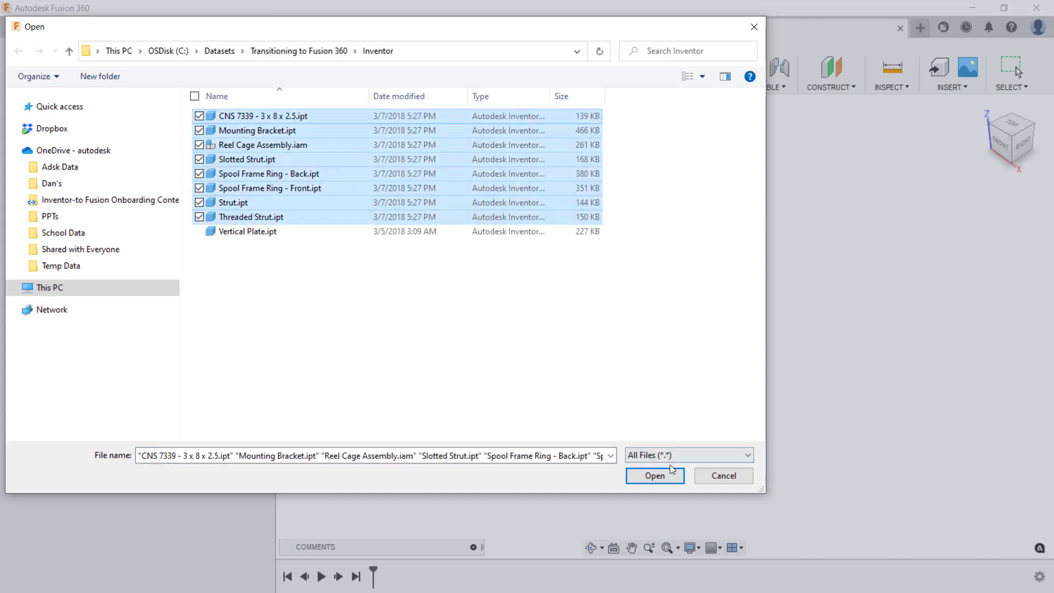
pyautogui.click(655, 476)
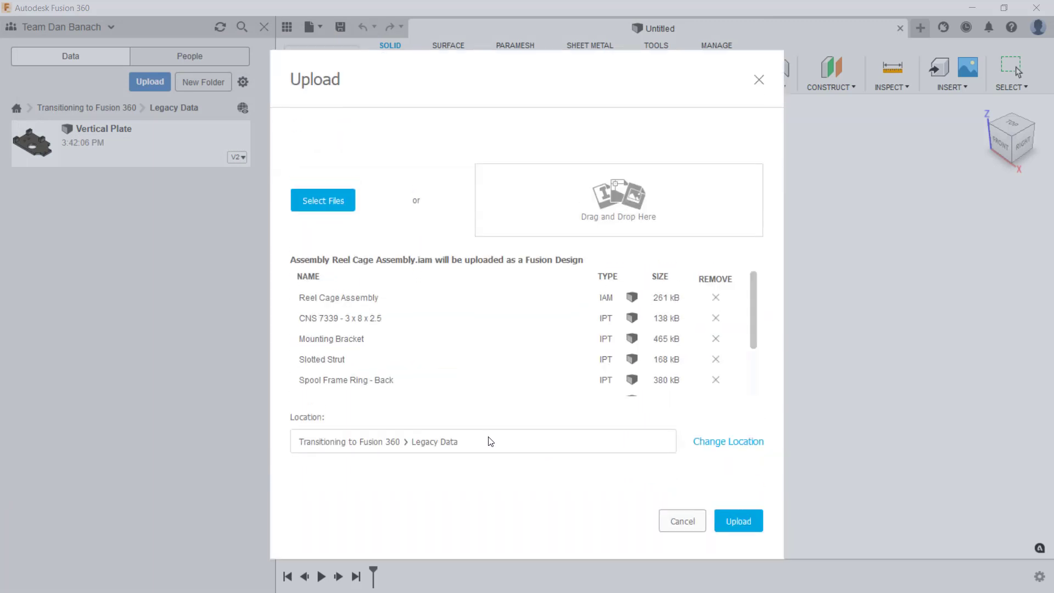
pyautogui.click(723, 529)
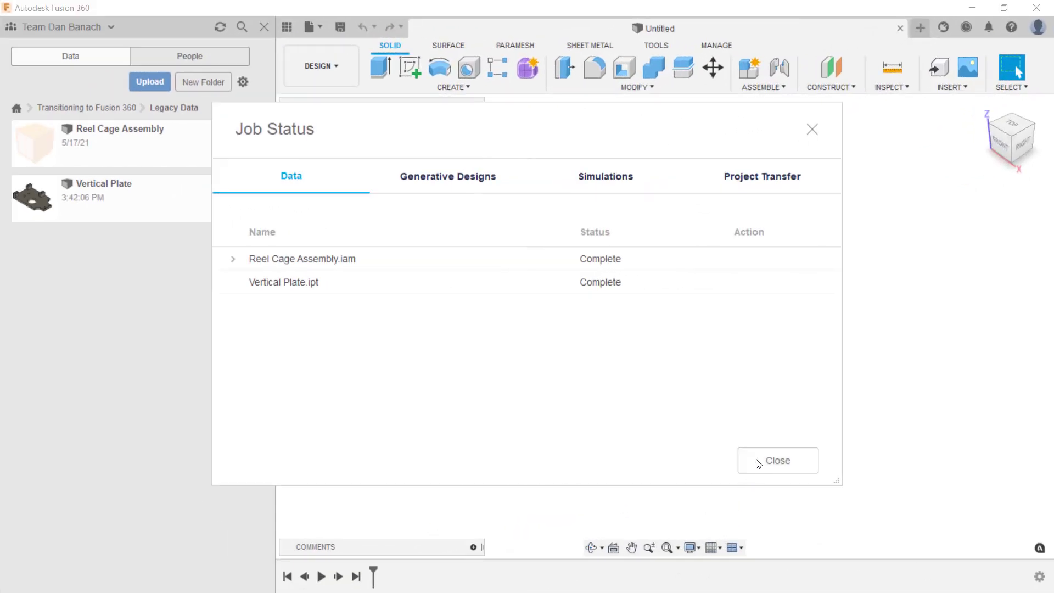
pyautogui.click(758, 460)
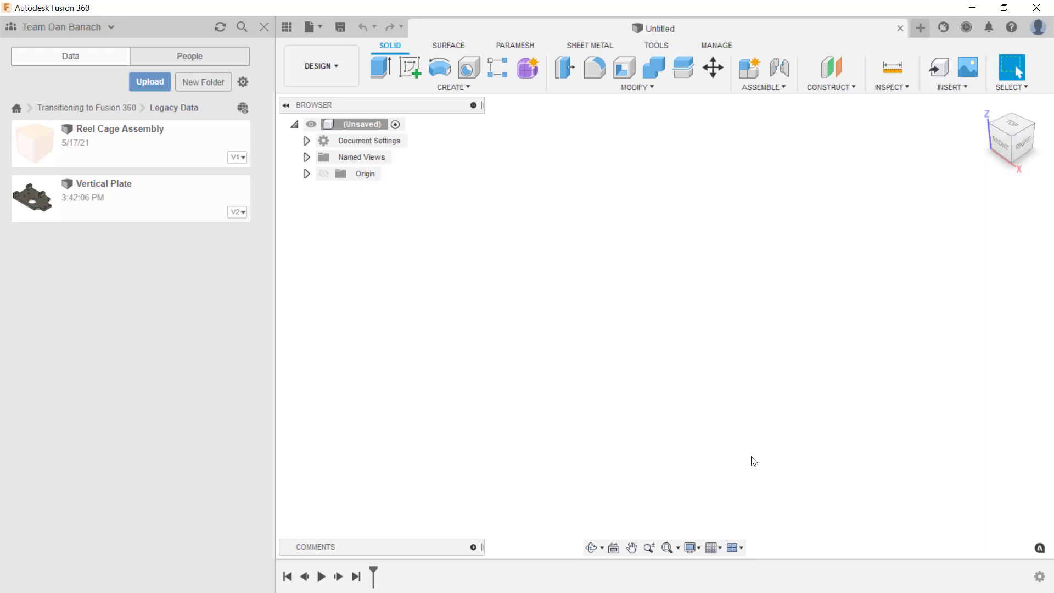
# Open Reel Cage Assembly v1 and enable Capture Design History on its root component.
pyautogui.doubleClick(193, 151)
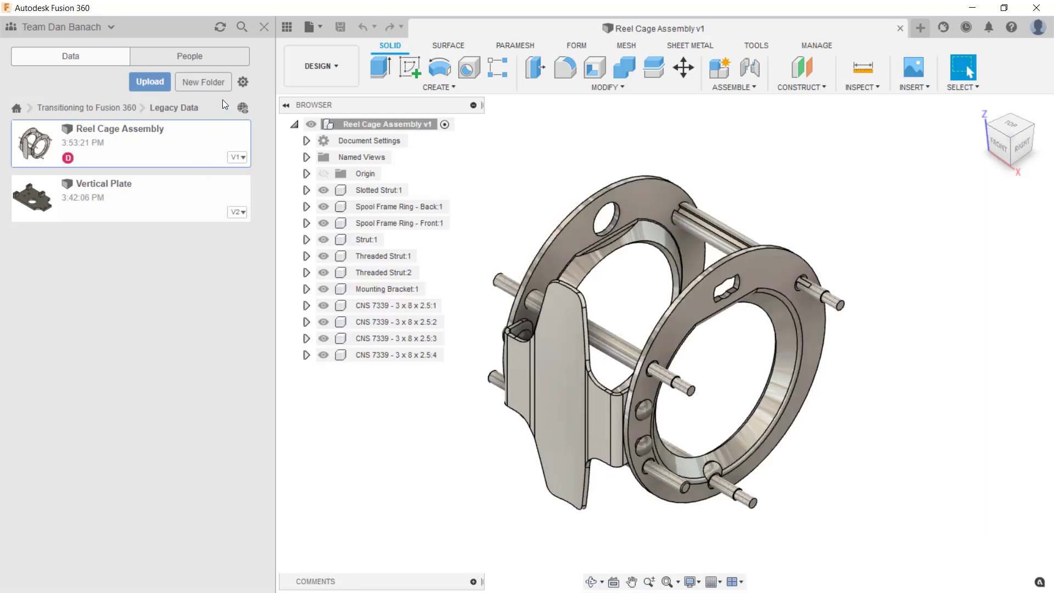
pyautogui.click(288, 26)
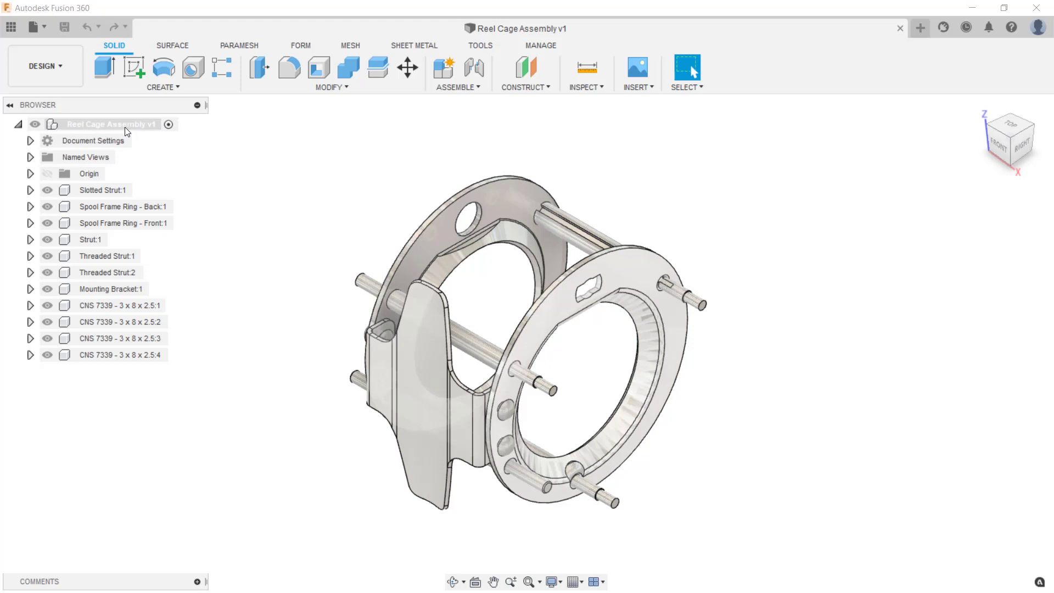
pyautogui.rightClick(124, 127)
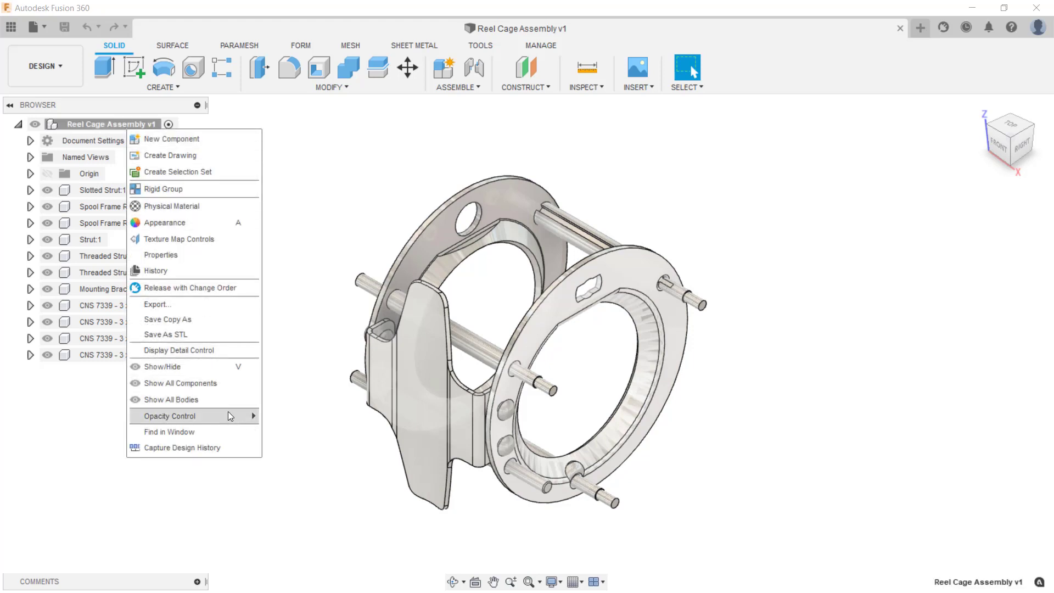
pyautogui.click(238, 444)
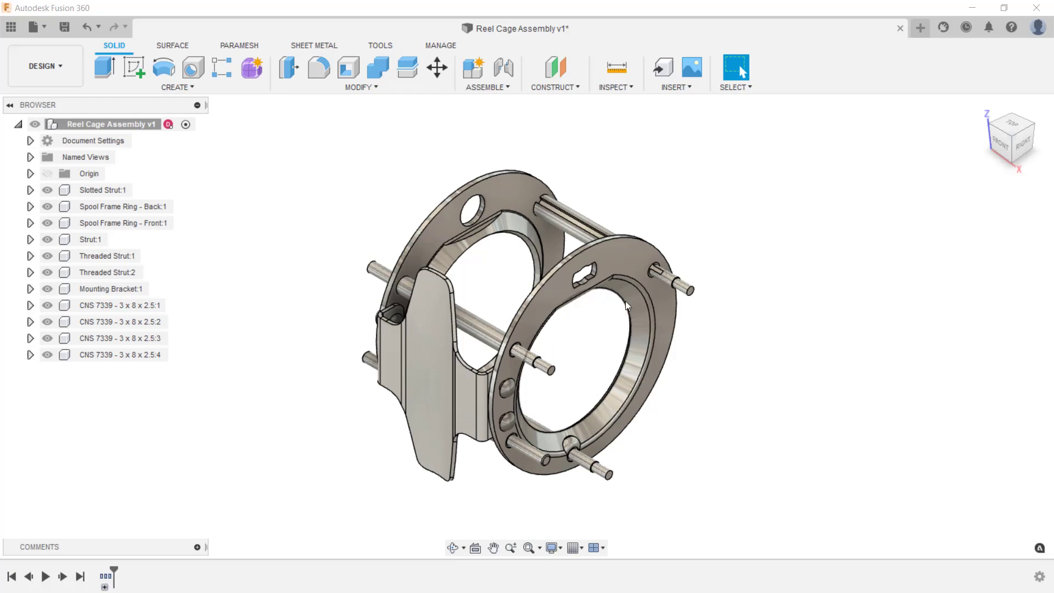
pyautogui.moveTo(625, 301); pyautogui.dragTo(744, 341)
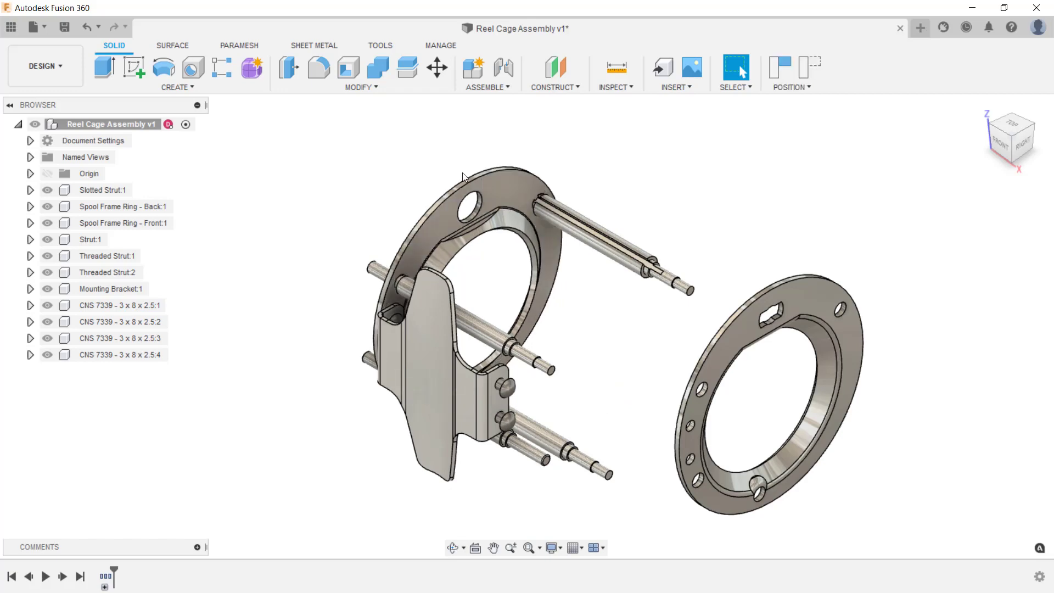
pyautogui.moveTo(485, 211); pyautogui.dragTo(316, 167)
pyautogui.moveTo(590, 219); pyautogui.dragTo(731, 163)
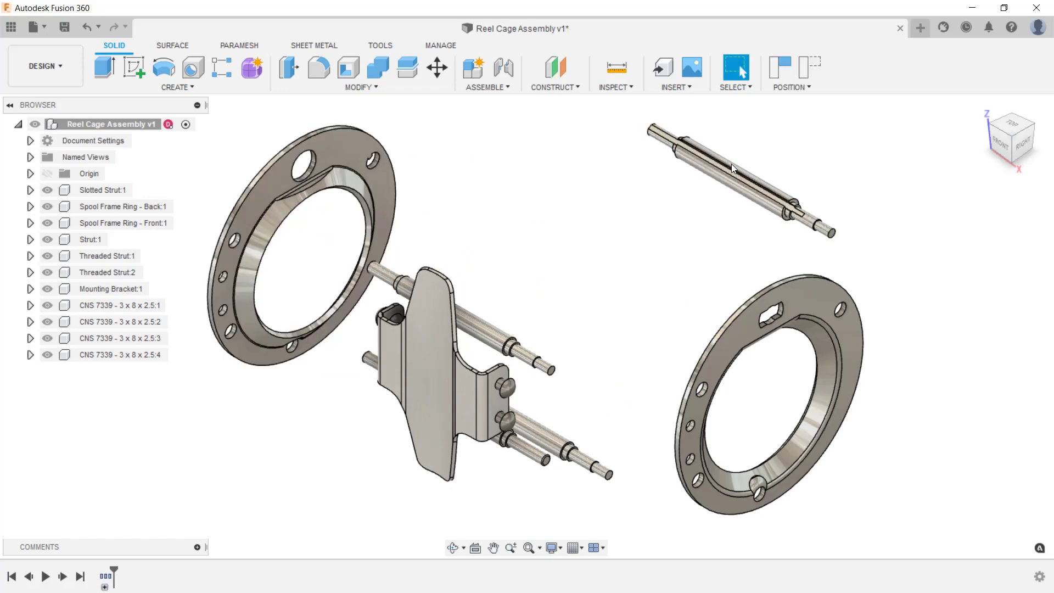
pyautogui.click(813, 64)
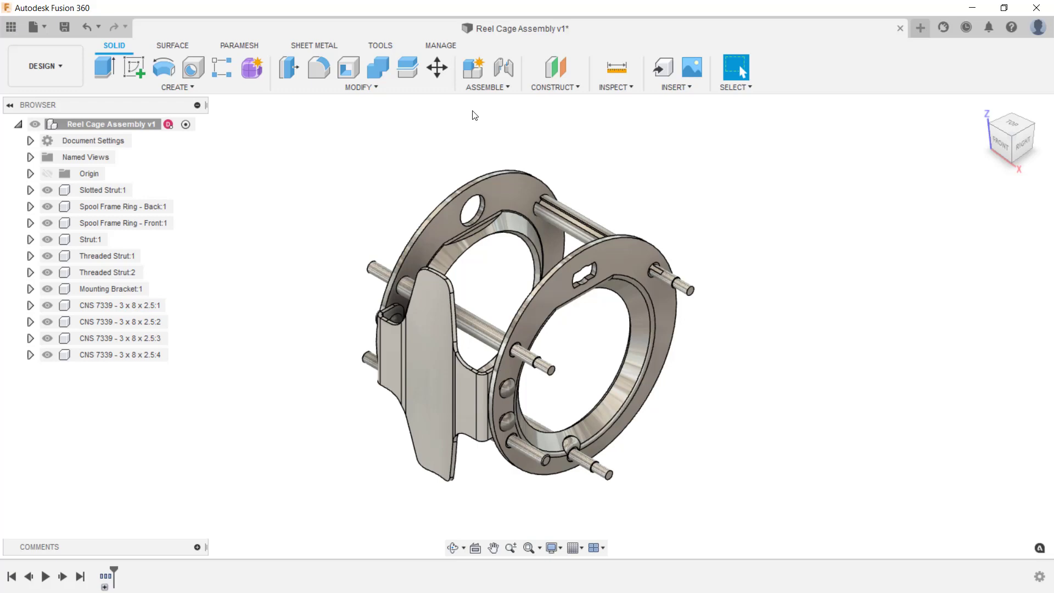
# Group all 11 components, Slotted Strut:1 to CNS 7339 pin :4, rigidly, then drag-test and revert.
pyautogui.click(117, 189)
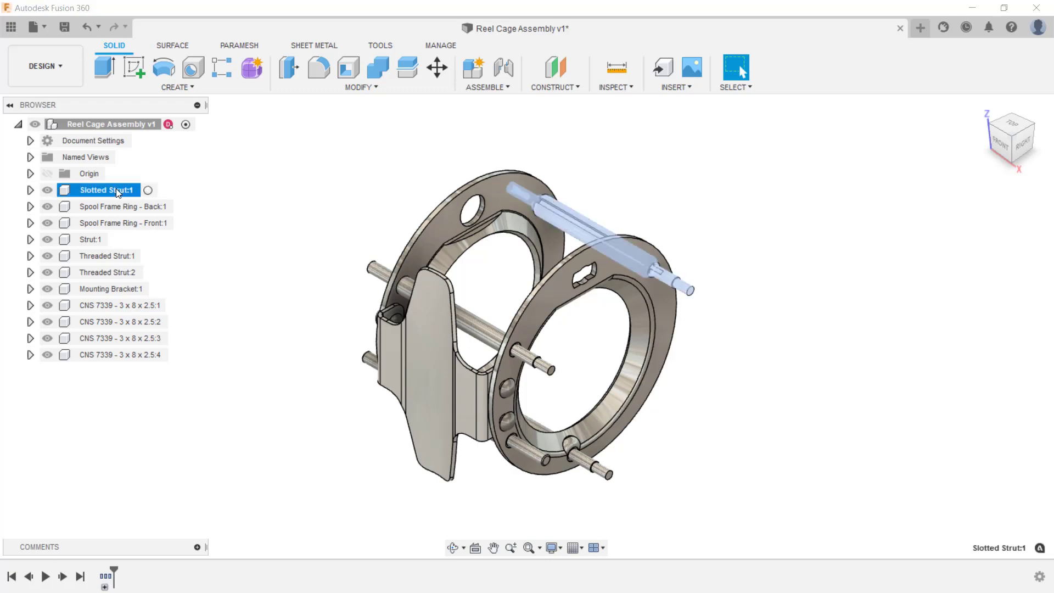
pyautogui.keyDown('shift'); pyautogui.click(136, 354); pyautogui.keyUp('shift')
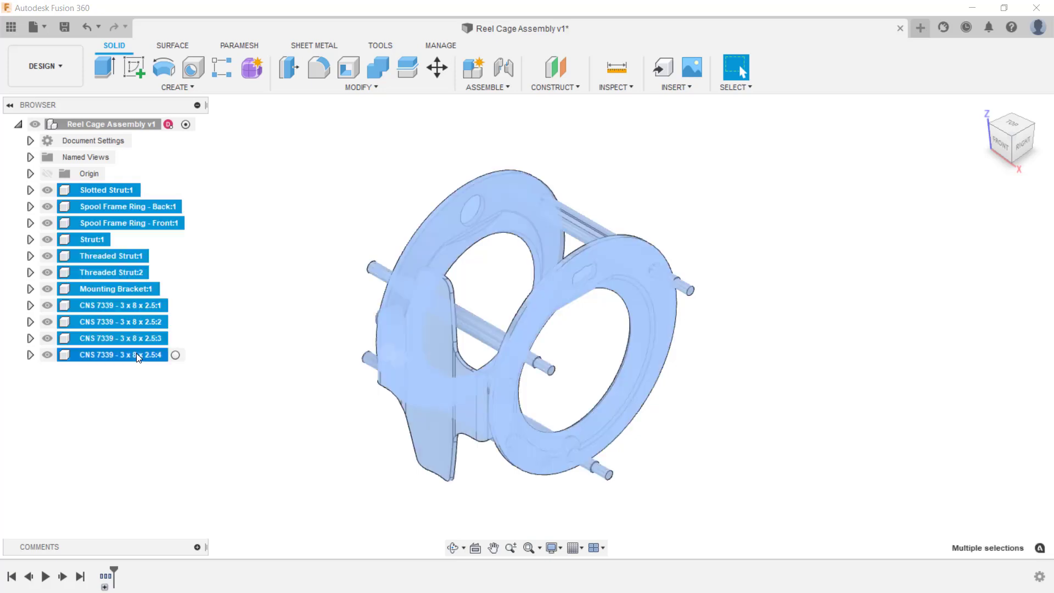
pyautogui.rightClick(136, 354)
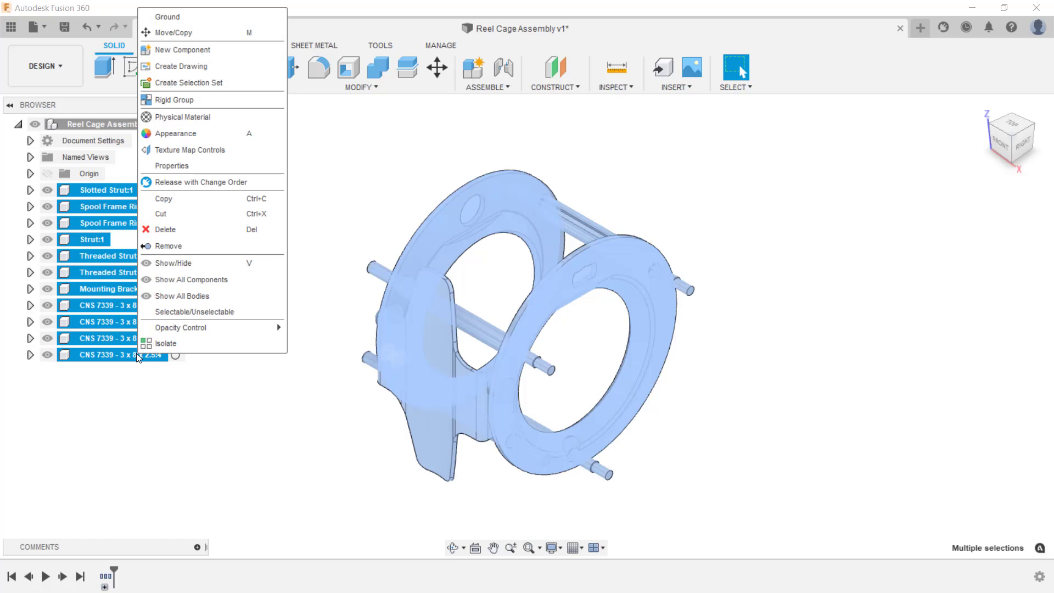
pyautogui.click(237, 101)
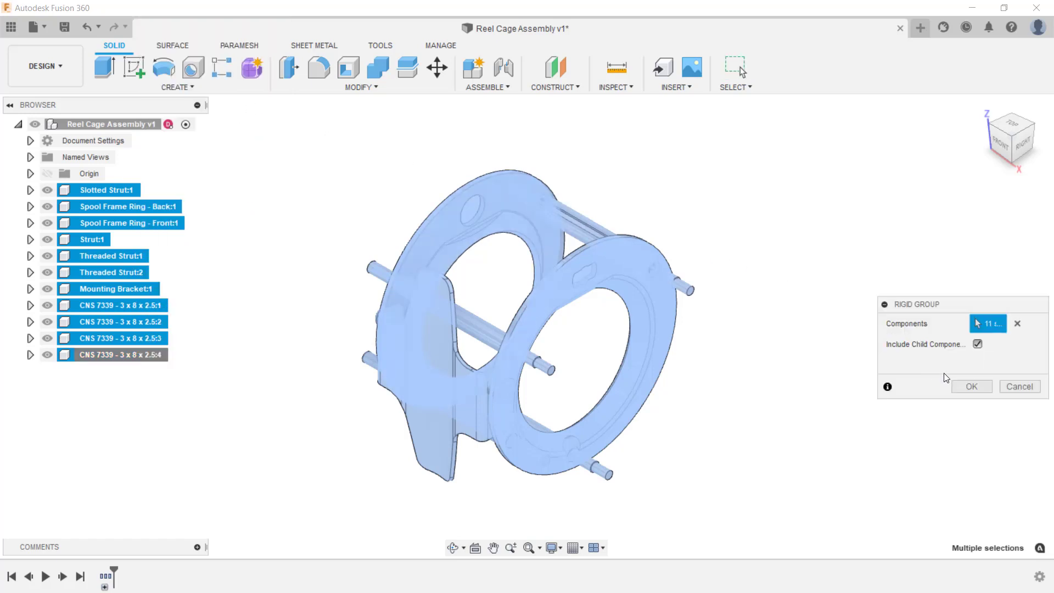
pyautogui.click(956, 385)
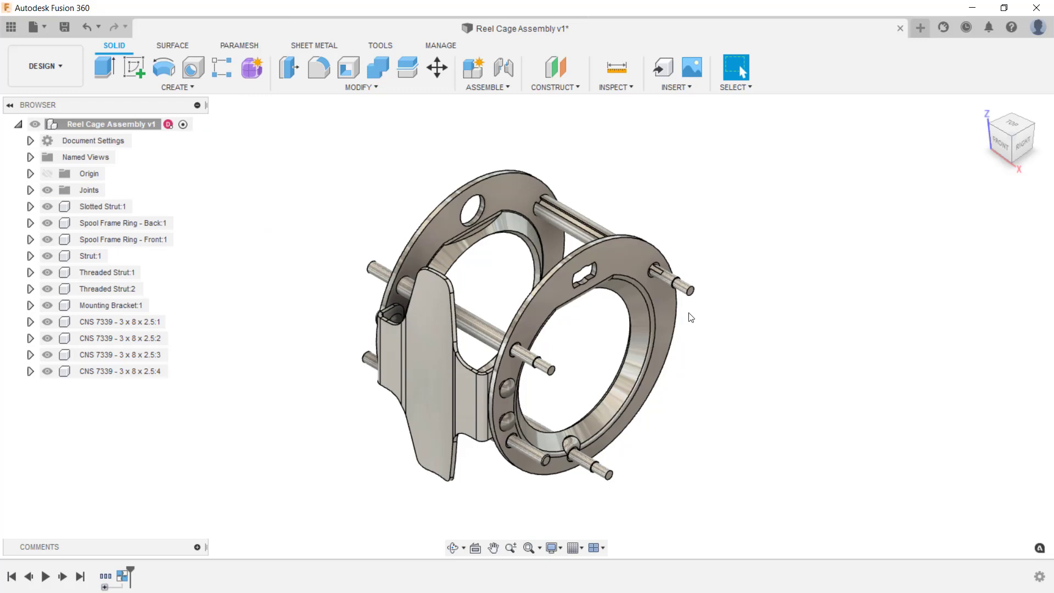
pyautogui.moveTo(654, 334); pyautogui.dragTo(683, 315)
pyautogui.click(805, 71)
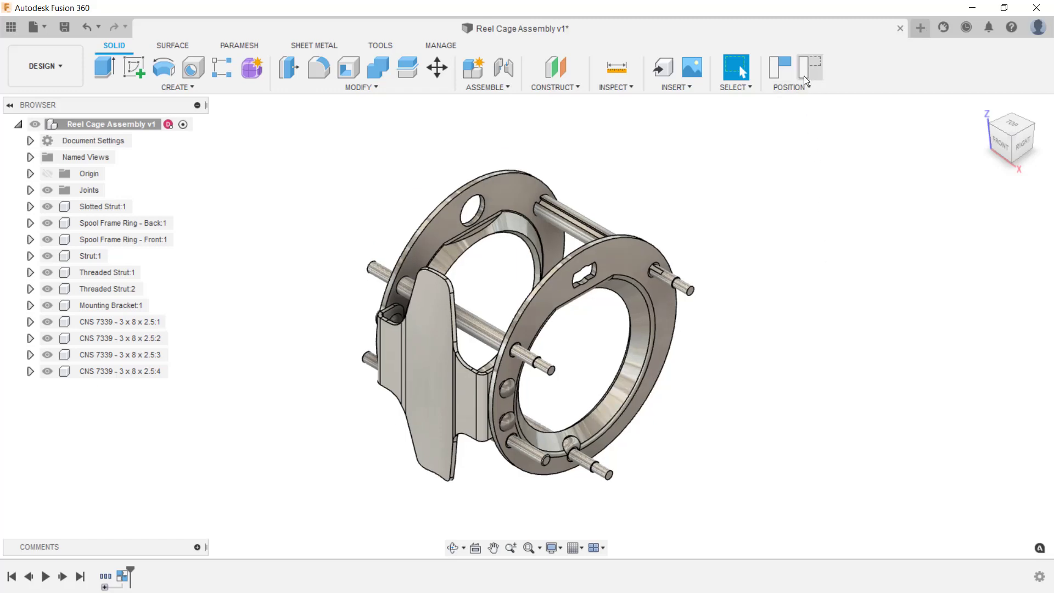